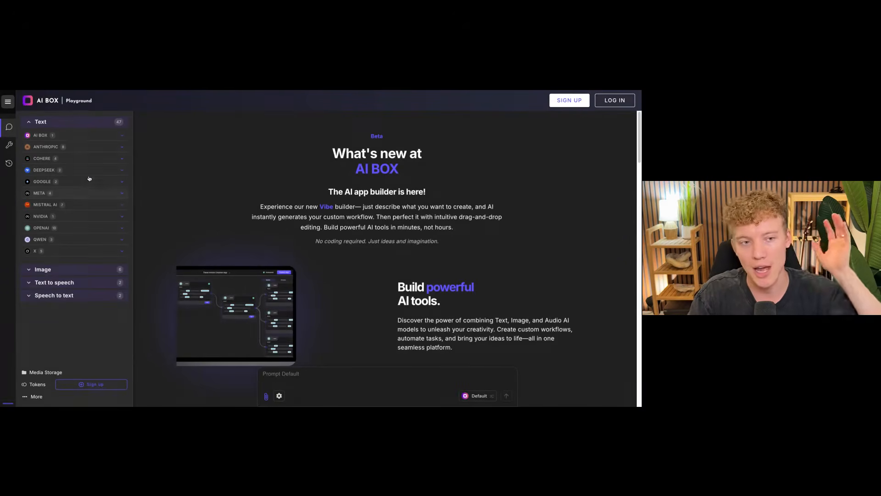
{"action": "mouse_move", "coordinate": [23, 151]}
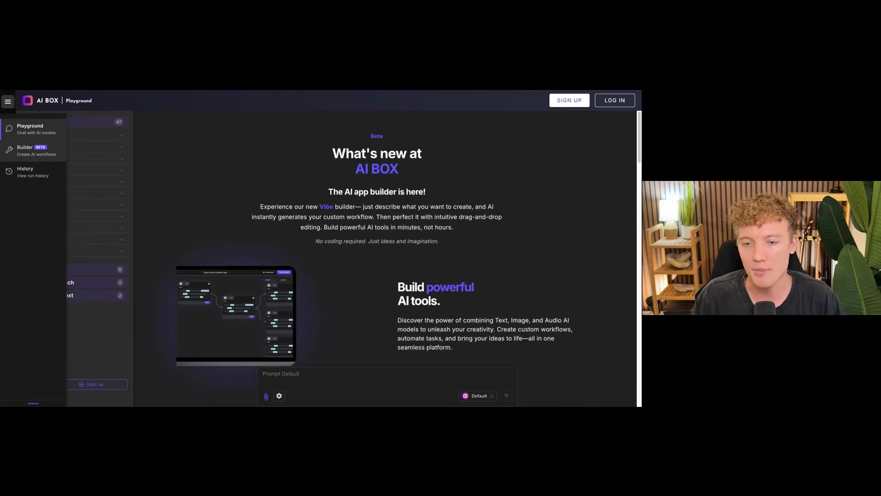
{"action": "left_click_drag", "start_coordinate": [356, 191], "coordinate": [465, 231]}
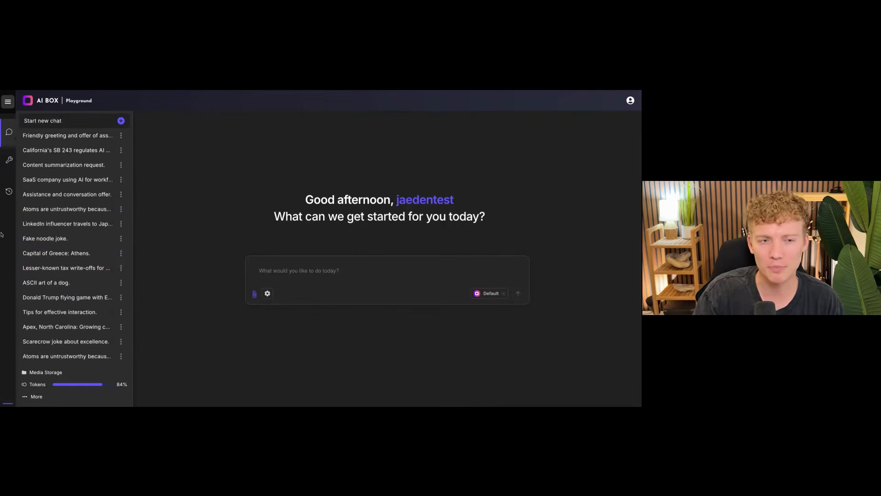
- Create a new box in the Builder
{"action": "mouse_move", "coordinate": [5, 151]}
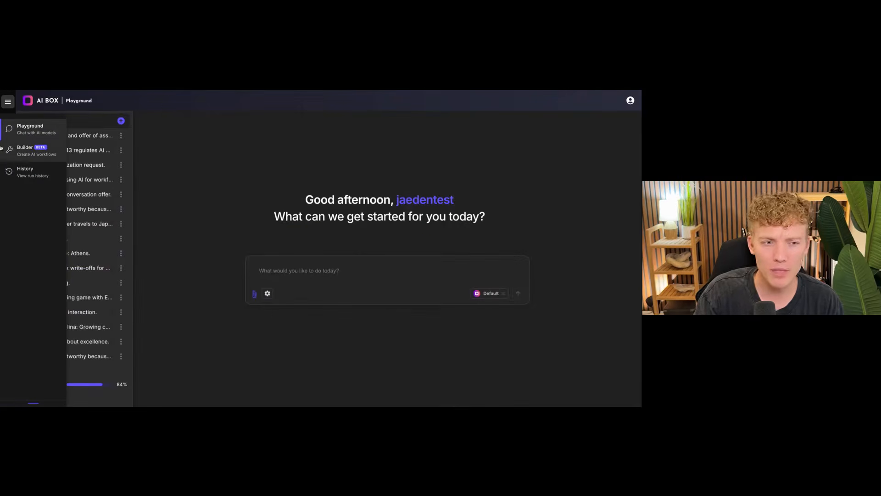
{"action": "left_click", "coordinate": [33, 153]}
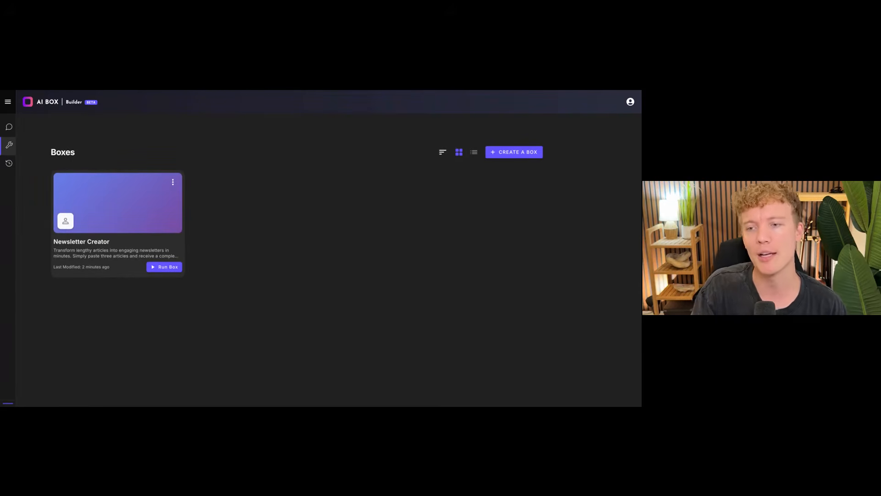
{"action": "left_click", "coordinate": [514, 152]}
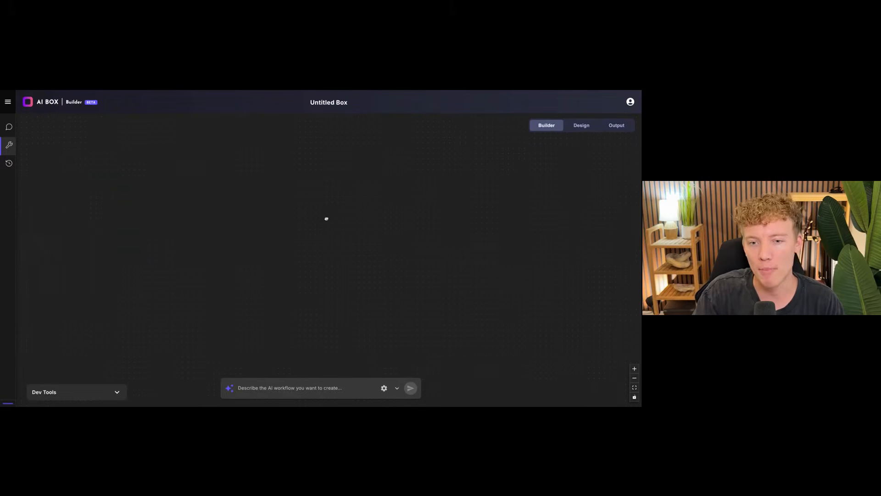
- Add a text node using Anthropic's Opus 4.1 model to the empty canvas
{"action": "left_click", "coordinate": [8, 101]}
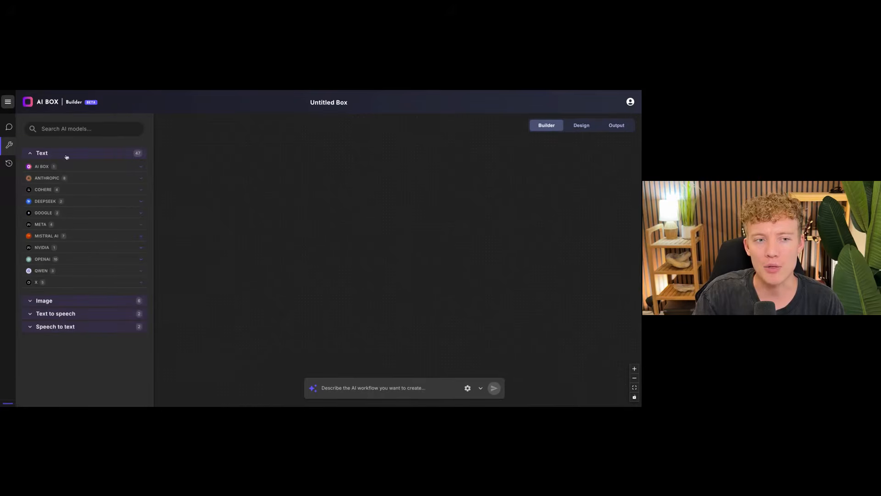
{"action": "left_click", "coordinate": [72, 180]}
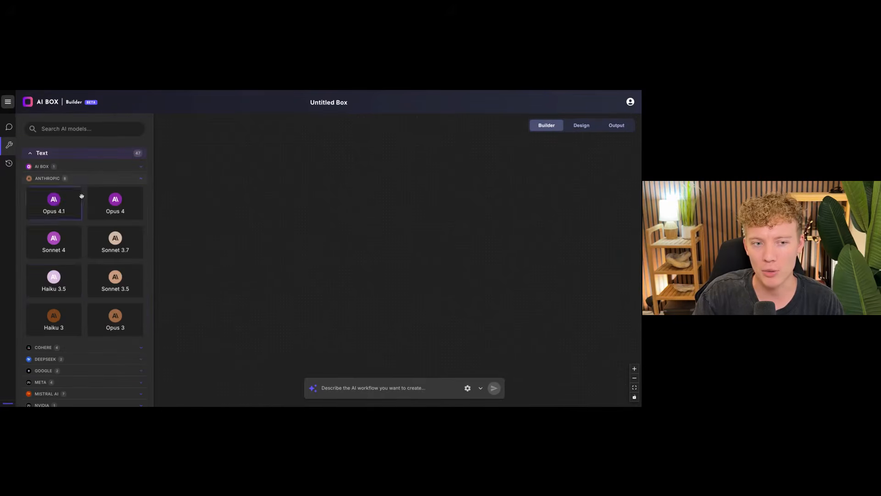
{"action": "left_click", "coordinate": [55, 206]}
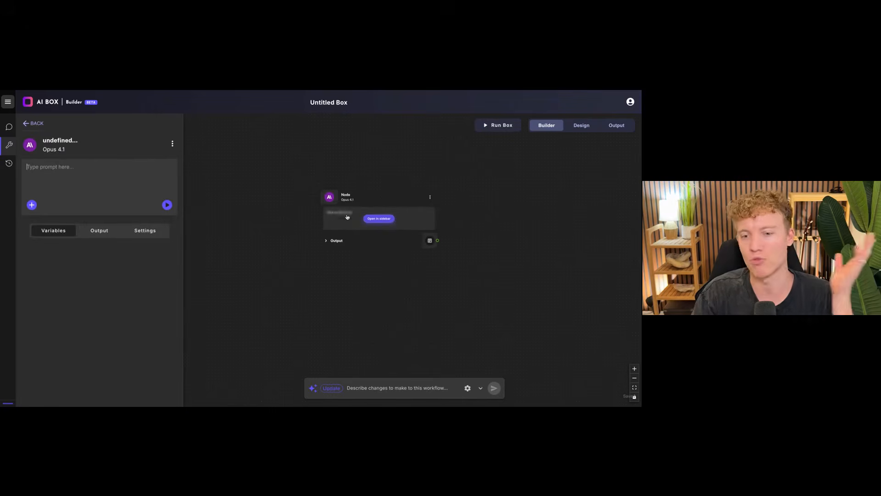
- Enter the prompt "tell a joke" in the Opus 4.1 node and run the box
{"action": "left_click", "coordinate": [126, 177]}
{"action": "type", "text": "tell a joke"}
{"action": "left_click", "coordinate": [499, 125]}
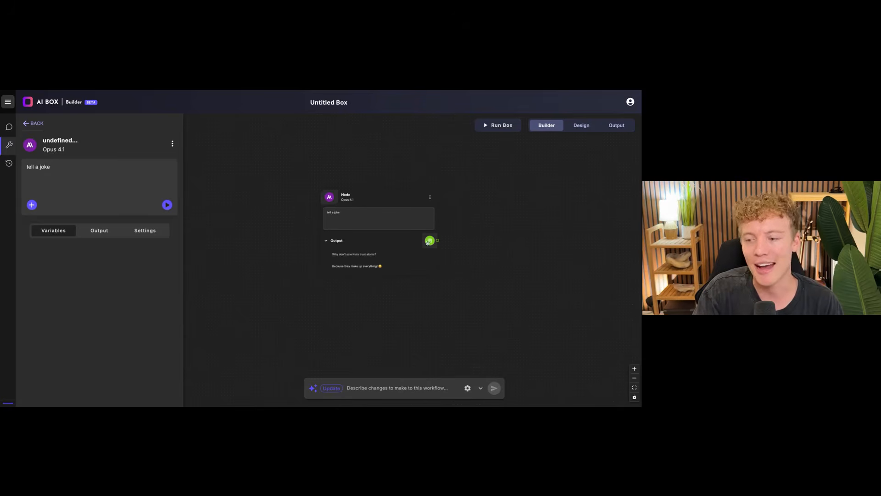
- Move the Opus 4.1 node toward the canvas's upper left and place a duplicate of it directly below
{"action": "left_click_drag", "start_coordinate": [375, 201], "coordinate": [291, 173]}
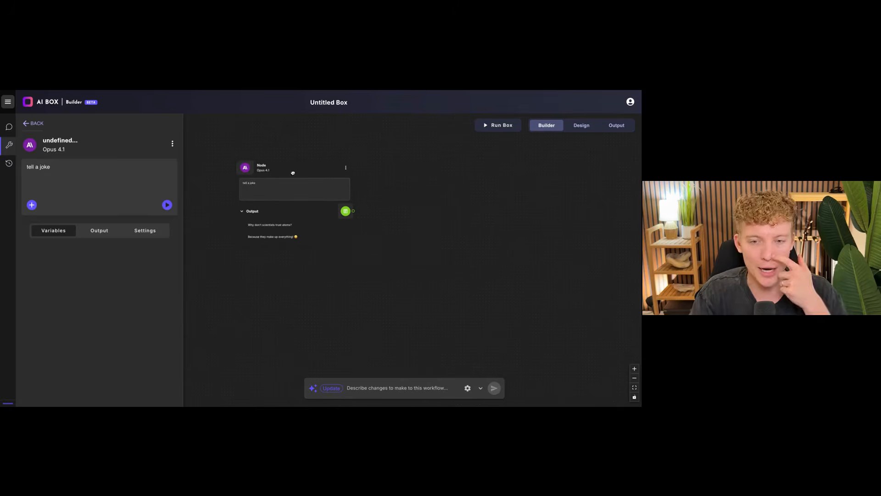
{"action": "mouse_move", "coordinate": [14, 149]}
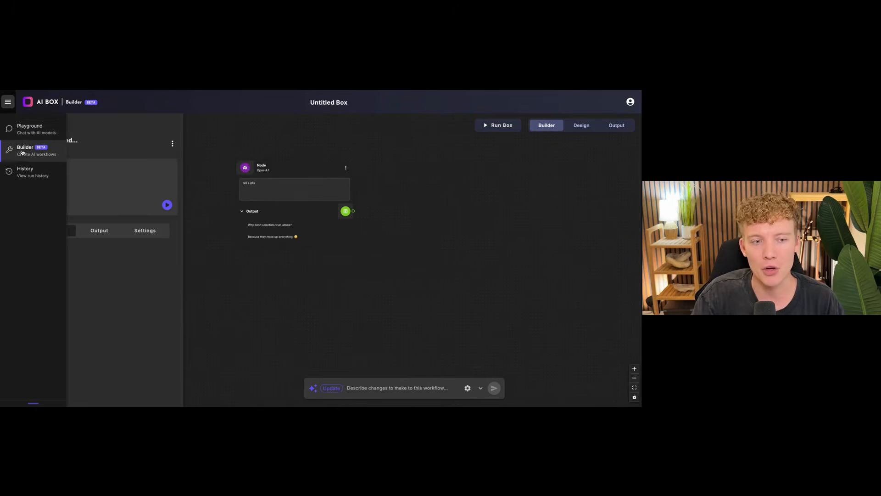
{"action": "left_click", "coordinate": [47, 135]}
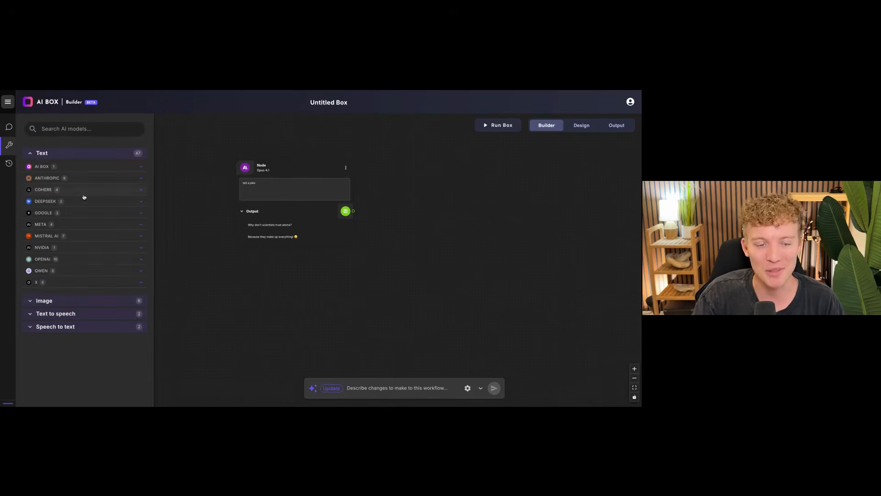
{"action": "left_click", "coordinate": [346, 167]}
{"action": "left_click", "coordinate": [365, 179]}
{"action": "left_click_drag", "start_coordinate": [377, 253], "coordinate": [321, 276]}
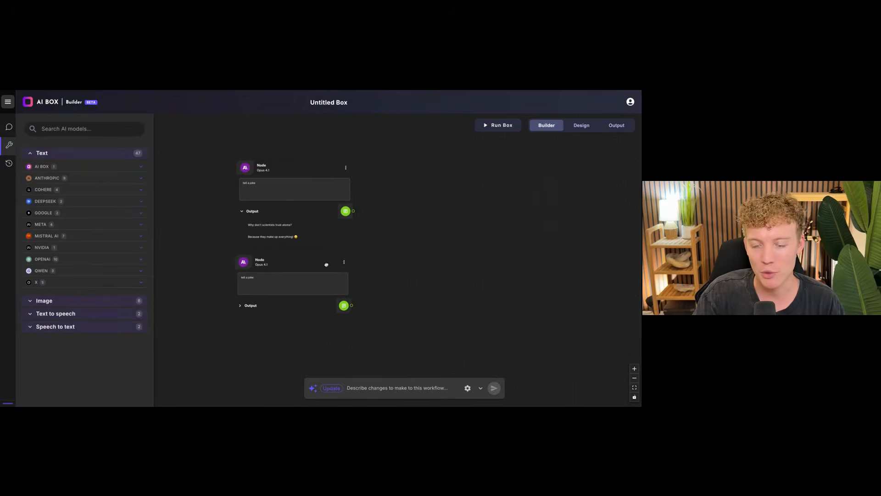
- Change the duplicated node's model to OpenAI's GPT-5
{"action": "left_click", "coordinate": [243, 264]}
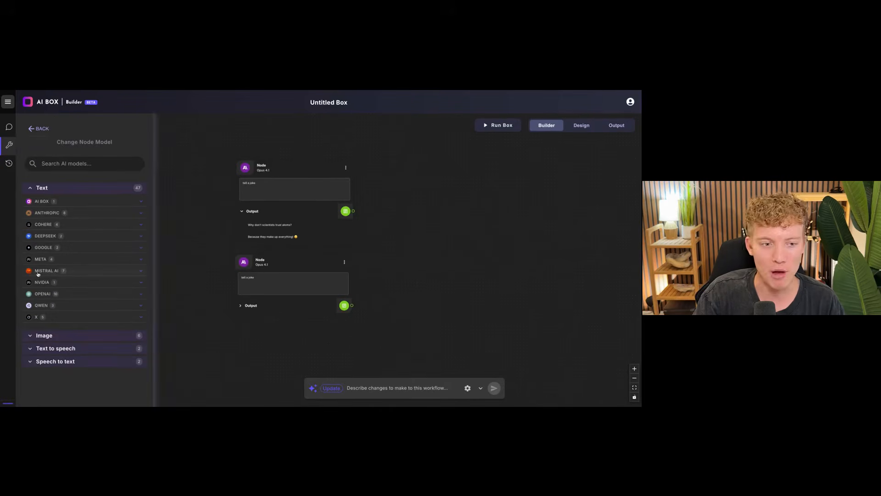
{"action": "left_click", "coordinate": [47, 295]}
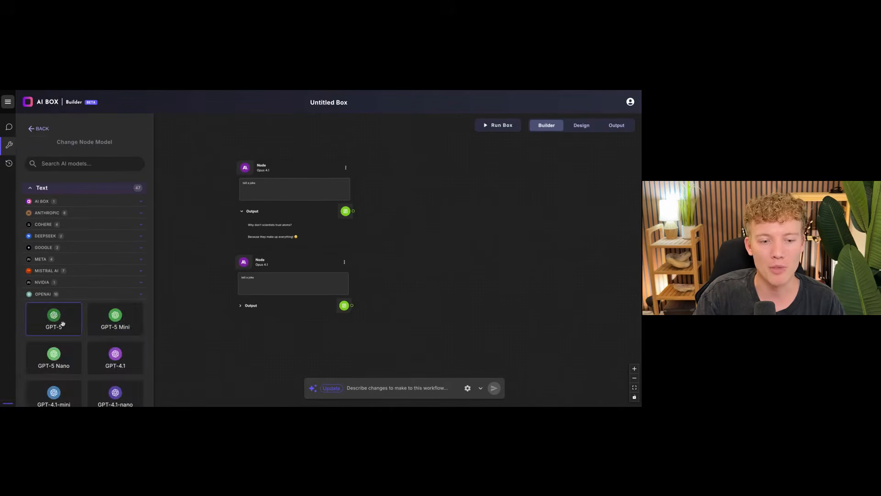
{"action": "left_click", "coordinate": [55, 318]}
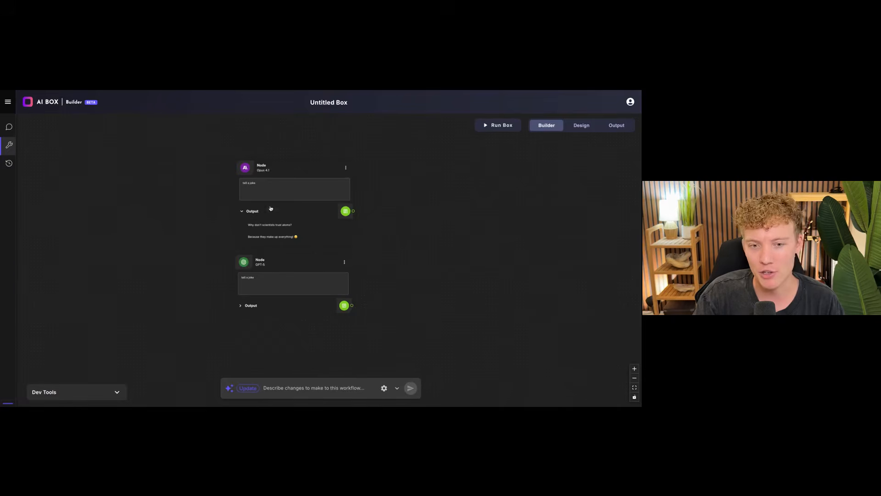
- Add a DeepSeek V3 text node to the canvas
{"action": "mouse_move", "coordinate": [25, 187]}
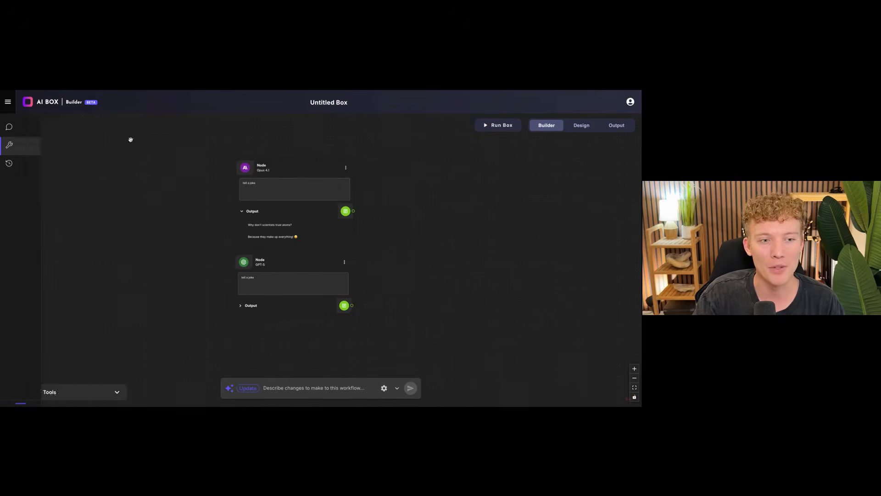
{"action": "left_click", "coordinate": [7, 102]}
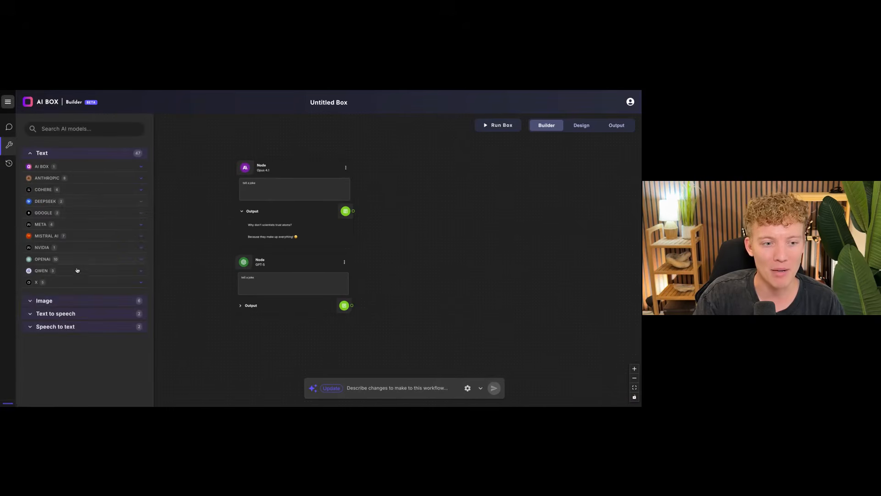
{"action": "left_click", "coordinate": [59, 202]}
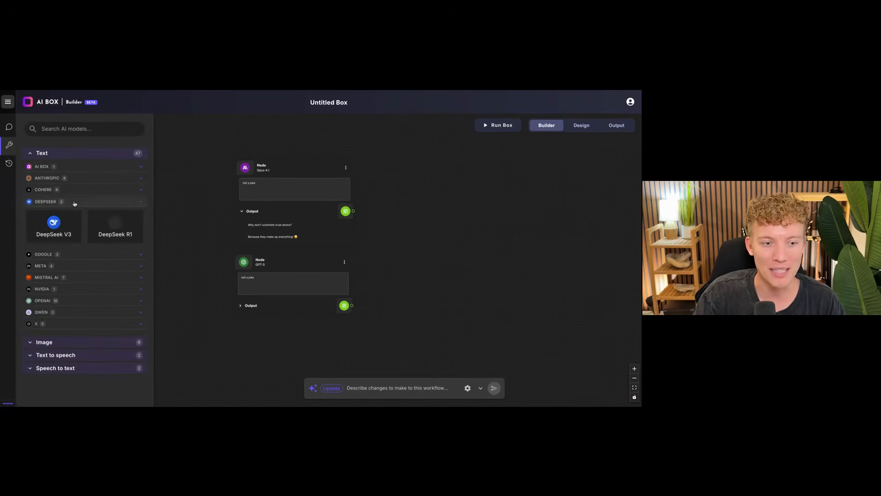
{"action": "left_click", "coordinate": [51, 225]}
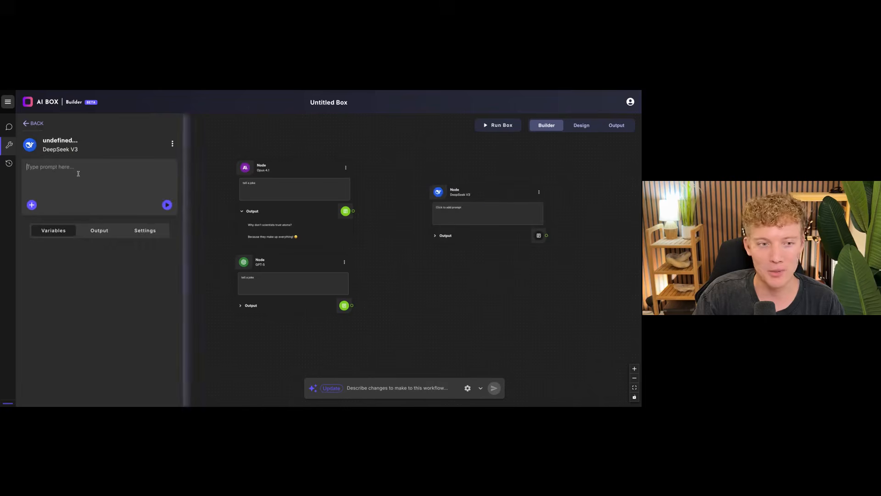
- Give the DeepSeek V3 node the prompt "which joke is funnier" and place it beside the two joke nodes, midway between them
{"action": "type", "text": "which j"}
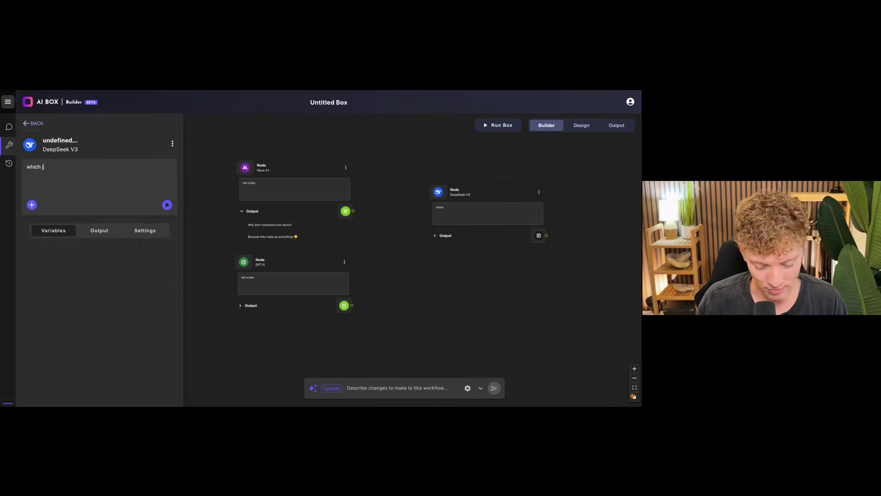
{"action": "type", "text": "oke is"}
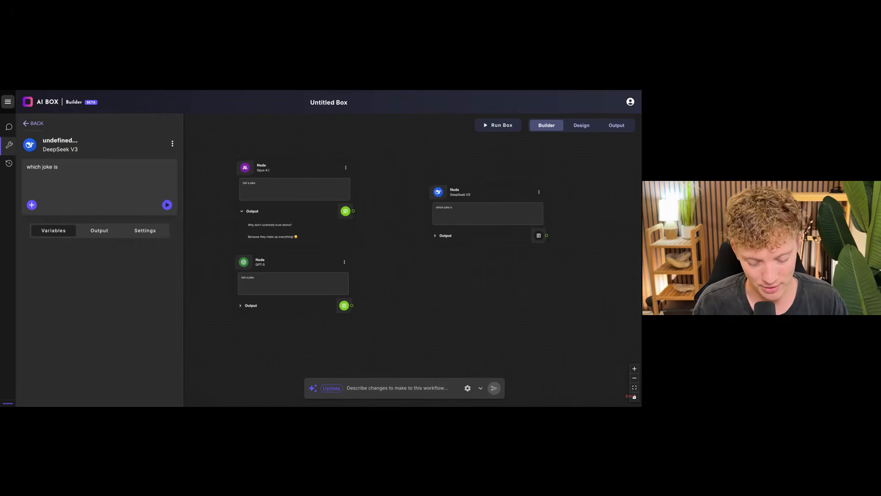
{"action": "type", "text": " funnier"}
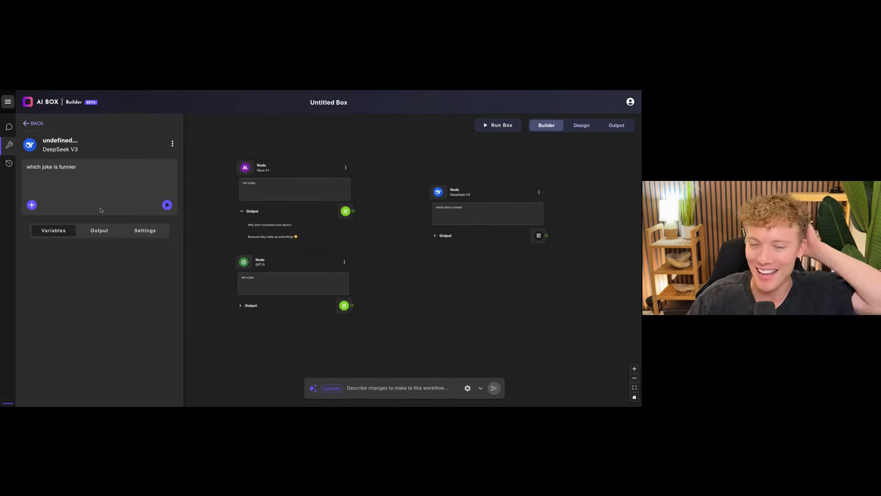
{"action": "left_click_drag", "start_coordinate": [482, 194], "coordinate": [435, 223]}
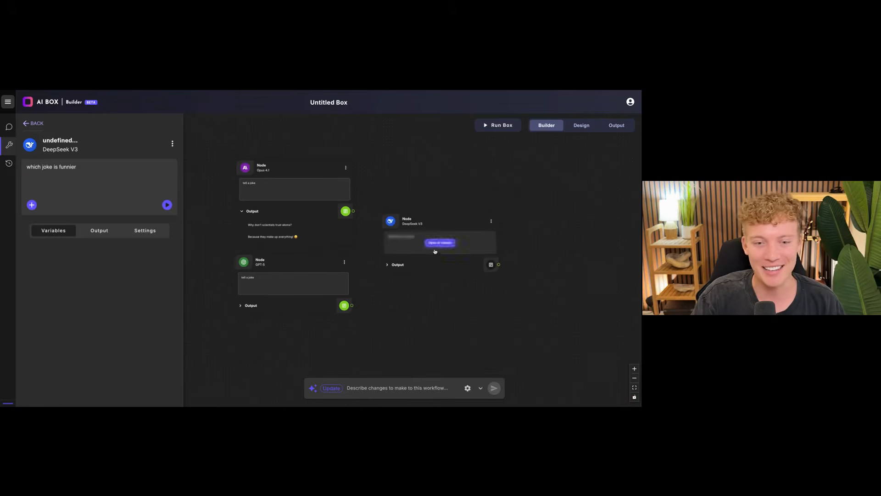
- Insert two Variable Inputs below the DeepSeek V3 prompt and extend its text to "which joke is funnier of these two"
{"action": "left_click", "coordinate": [37, 190]}
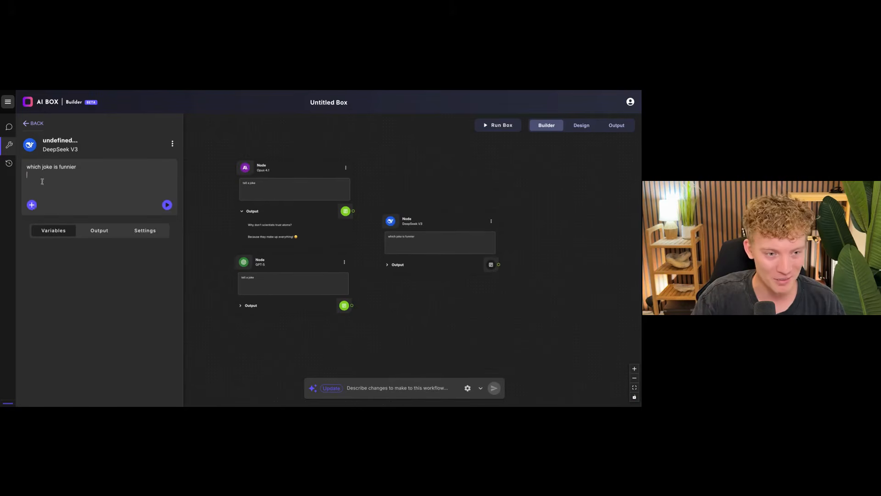
{"action": "left_click", "coordinate": [32, 204]}
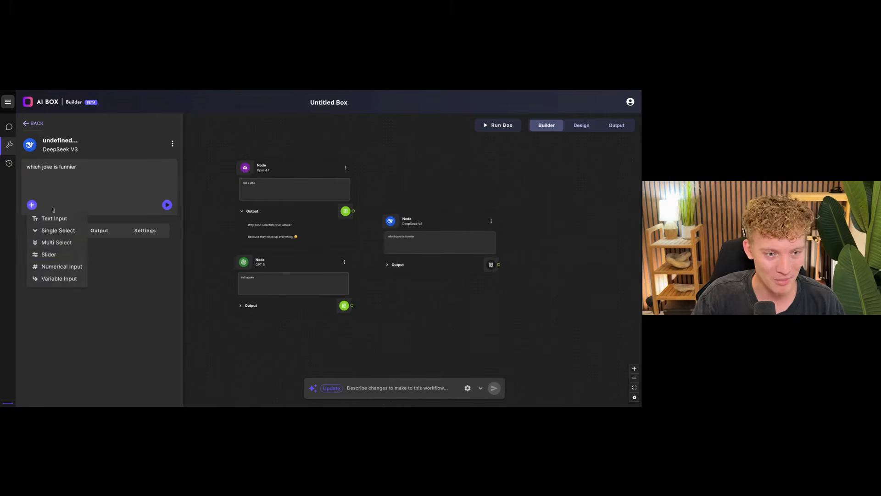
{"action": "left_click", "coordinate": [64, 280]}
{"action": "left_click", "coordinate": [32, 205]}
{"action": "left_click", "coordinate": [59, 278]}
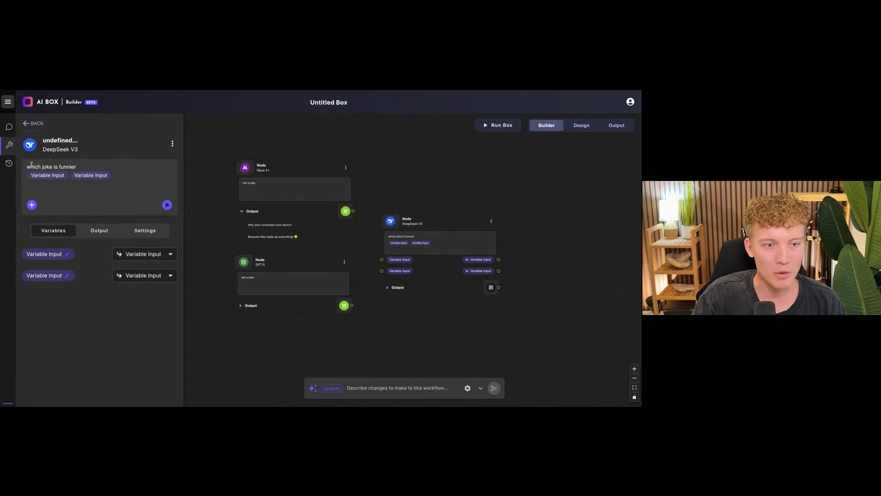
{"action": "left_click", "coordinate": [87, 164]}
{"action": "type", "text": "of these two"}
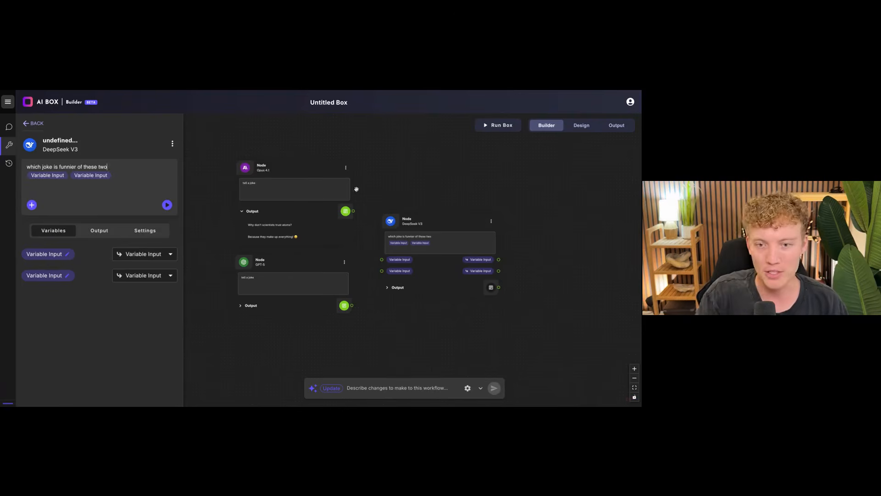
- Connect the Opus 4.1 and GPT-5 outputs to the DeepSeek V3 node's two variable inputs and run the box
{"action": "left_click_drag", "start_coordinate": [354, 211], "coordinate": [381, 259]}
{"action": "left_click_drag", "start_coordinate": [352, 306], "coordinate": [377, 270]}
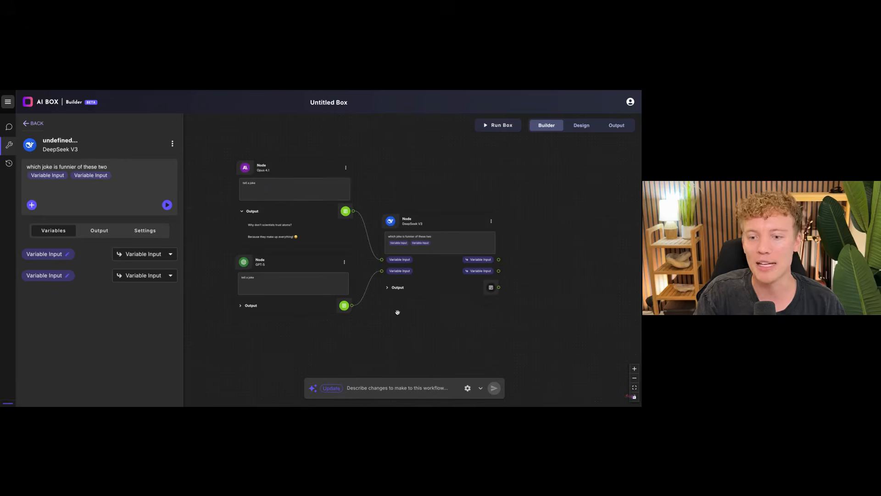
{"action": "left_click", "coordinate": [498, 125]}
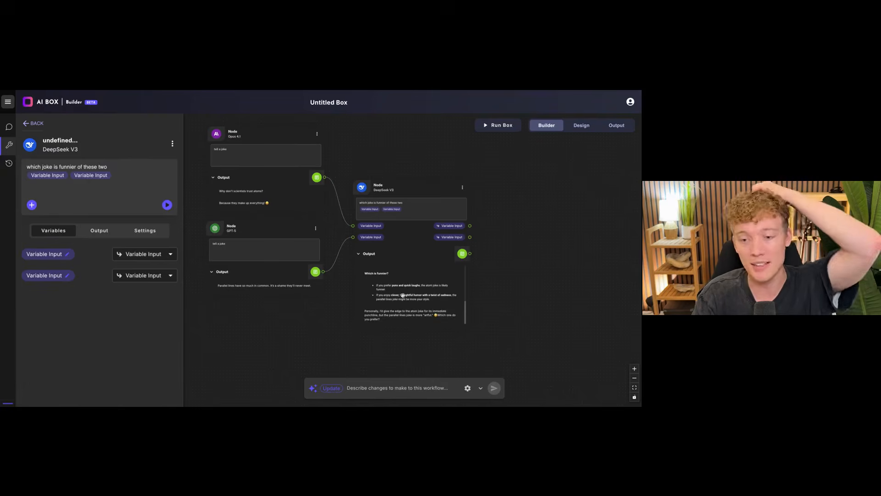
- Review the DeepSeek V3 node's output from its beginning and look at the box's Design view before returning to the workflow
{"action": "scroll", "coordinate": [409, 298], "scroll_direction": "up", "scroll_amount": 5}
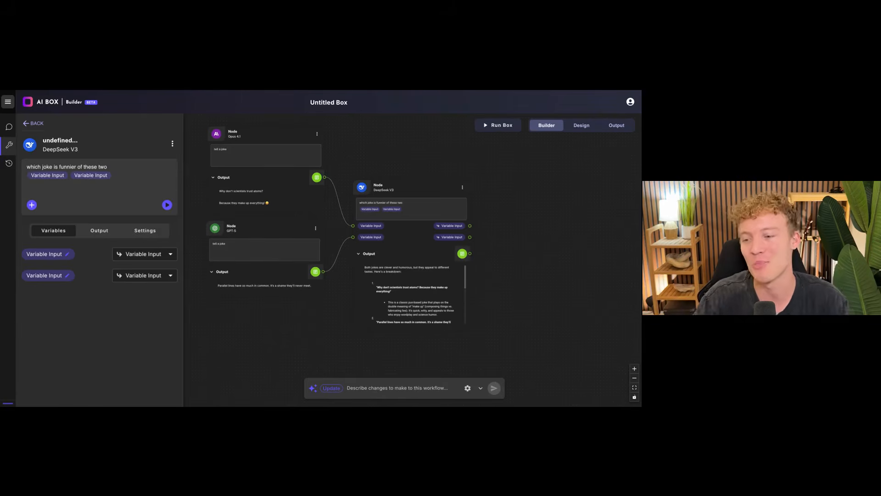
{"action": "left_click", "coordinate": [581, 127]}
{"action": "left_click", "coordinate": [546, 125]}
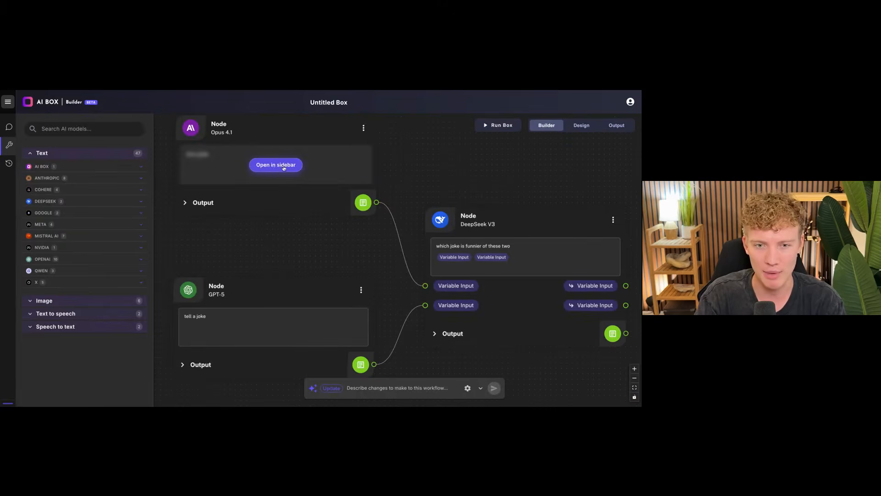
- Extend the Opus 4.1 prompt to "tell a joke about" plus a Text Input variable with the user question "type of joke"
{"action": "left_click", "coordinate": [270, 166]}
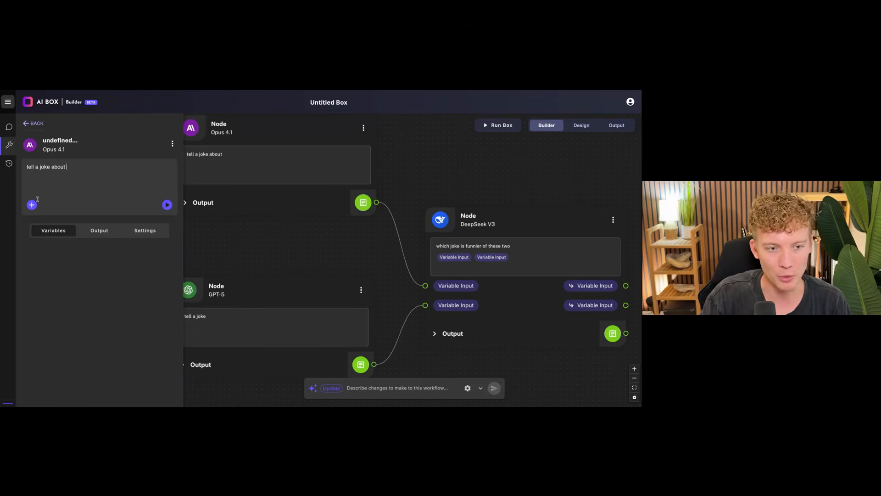
{"action": "left_click", "coordinate": [32, 205]}
{"action": "left_click", "coordinate": [59, 223]}
{"action": "left_click", "coordinate": [51, 276]}
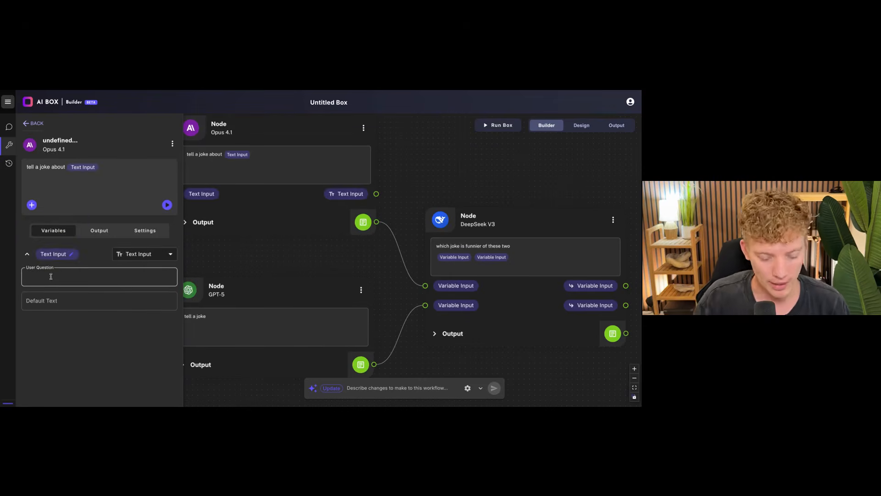
{"action": "type", "text": "type of joke"}
{"action": "left_click", "coordinate": [46, 305]}
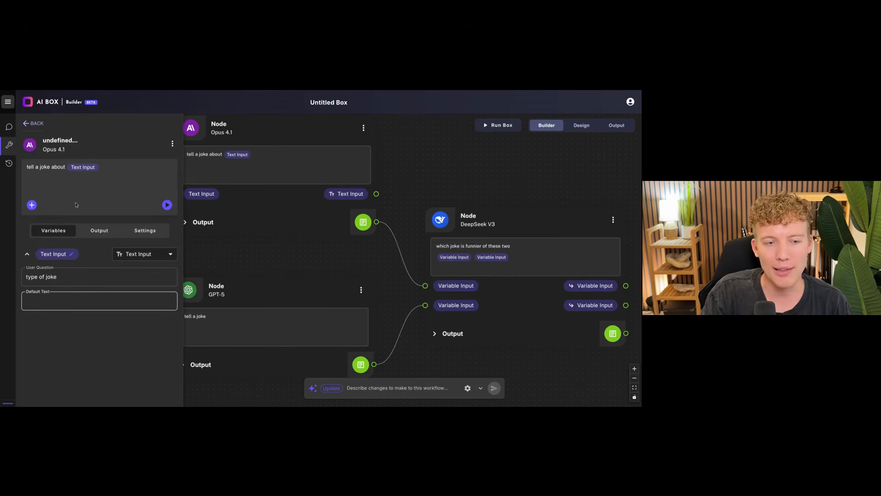
- Extend the GPT-5 node's prompt to "tell a joke. about" followed by a Text Input variable
{"action": "mouse_move", "coordinate": [232, 319]}
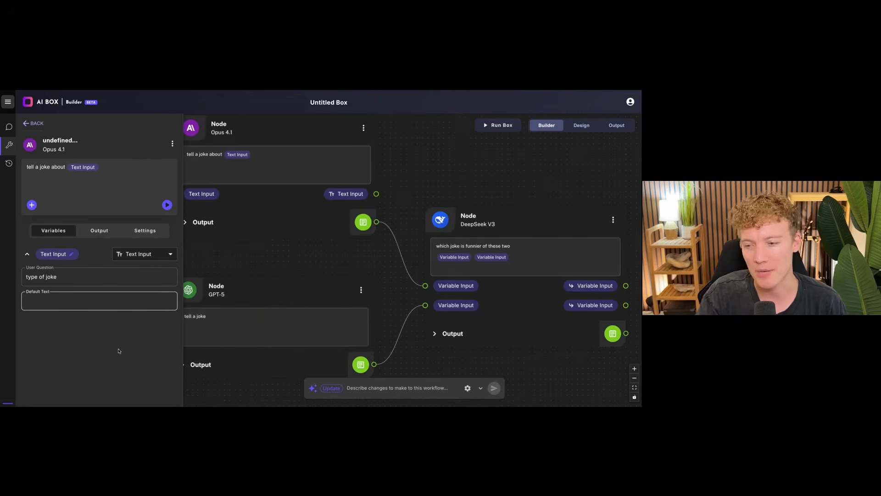
{"action": "type", "text": "."}
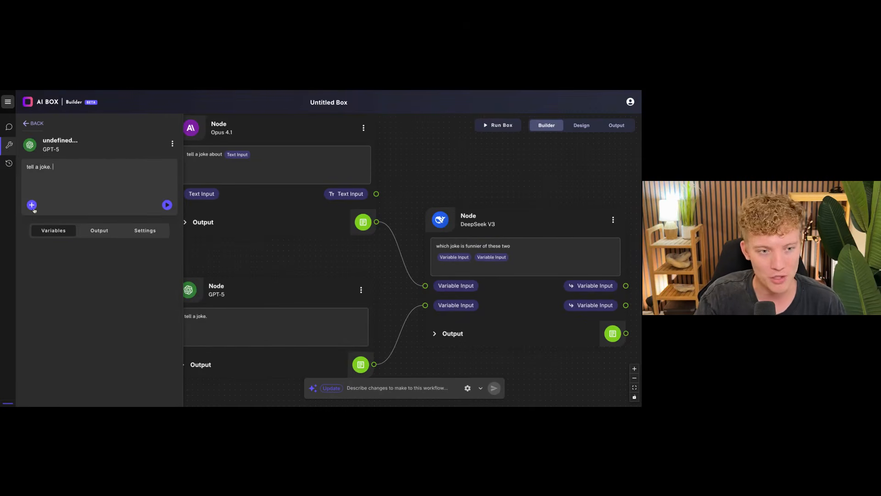
{"action": "left_click", "coordinate": [32, 204]}
{"action": "left_click", "coordinate": [50, 218]}
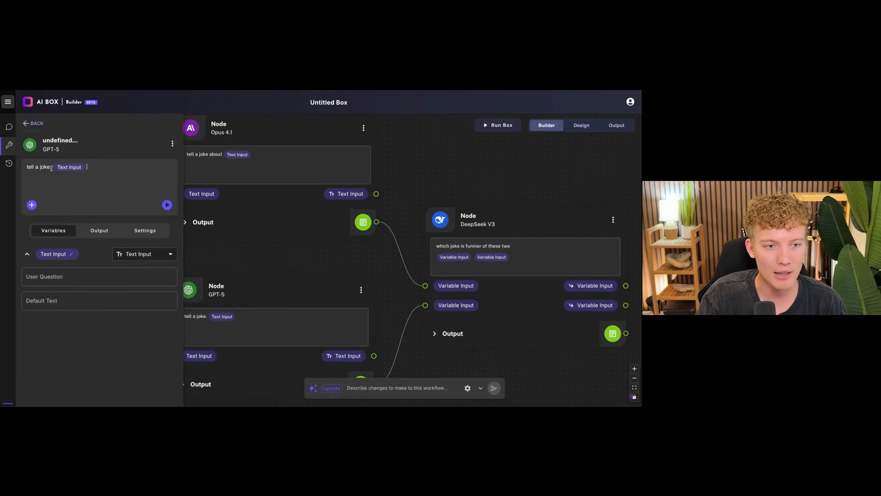
- Preview both Text Input question screens in the box's Design view
{"action": "left_click", "coordinate": [582, 125]}
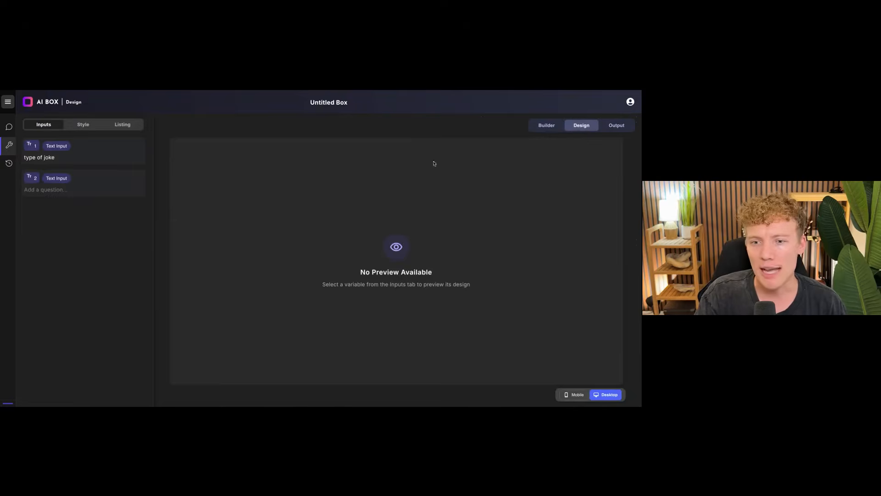
{"action": "left_click", "coordinate": [94, 146]}
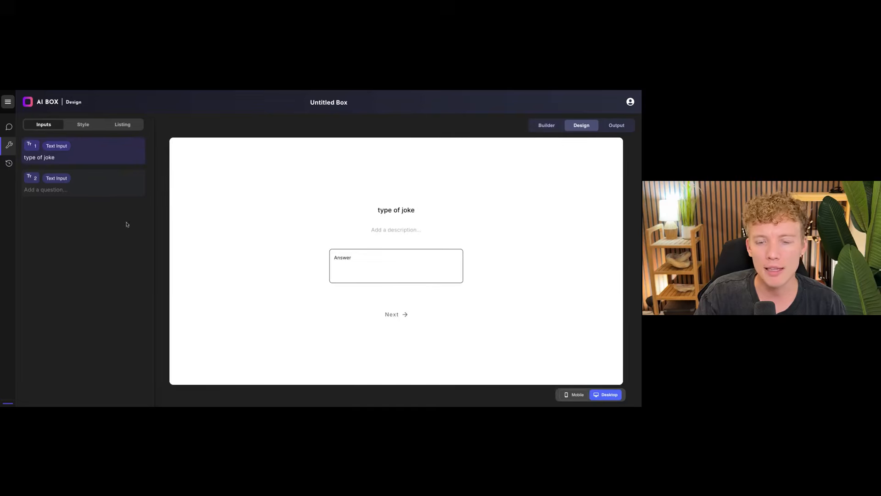
{"action": "left_click", "coordinate": [96, 189]}
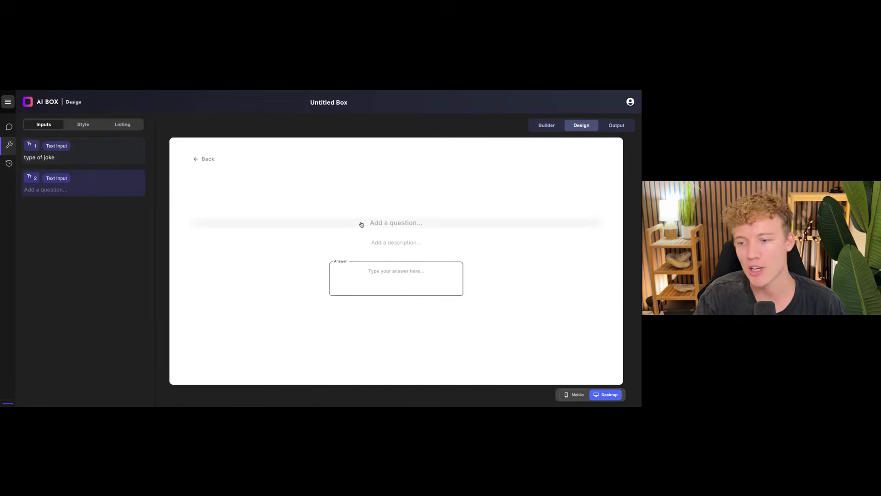
- Try the orange and purple global themes for the box's question screens and apply the mint-green one
{"action": "left_click", "coordinate": [86, 127]}
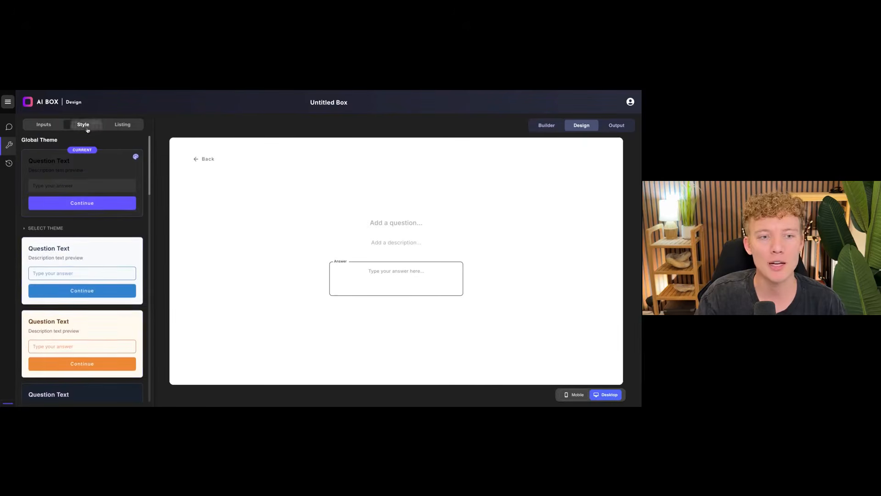
{"action": "left_click", "coordinate": [97, 332]}
{"action": "scroll", "coordinate": [102, 336], "scroll_direction": "down", "scroll_amount": 5}
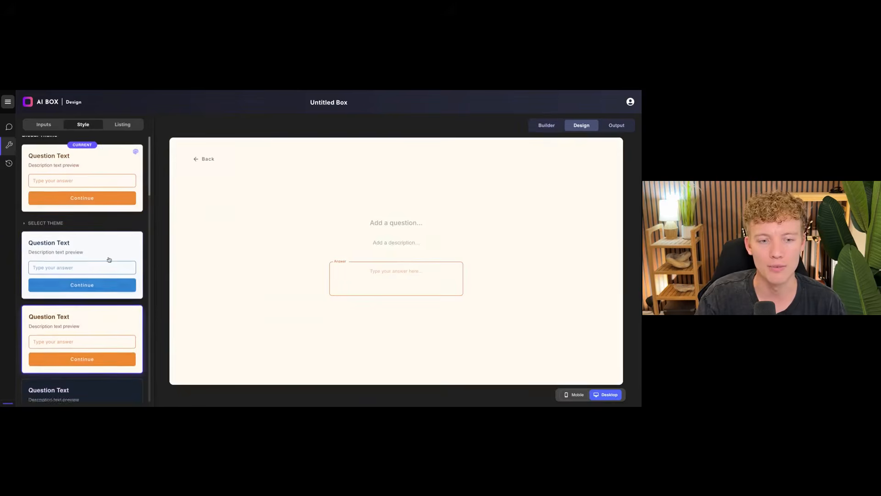
{"action": "left_click", "coordinate": [120, 213]}
{"action": "left_click", "coordinate": [105, 360]}
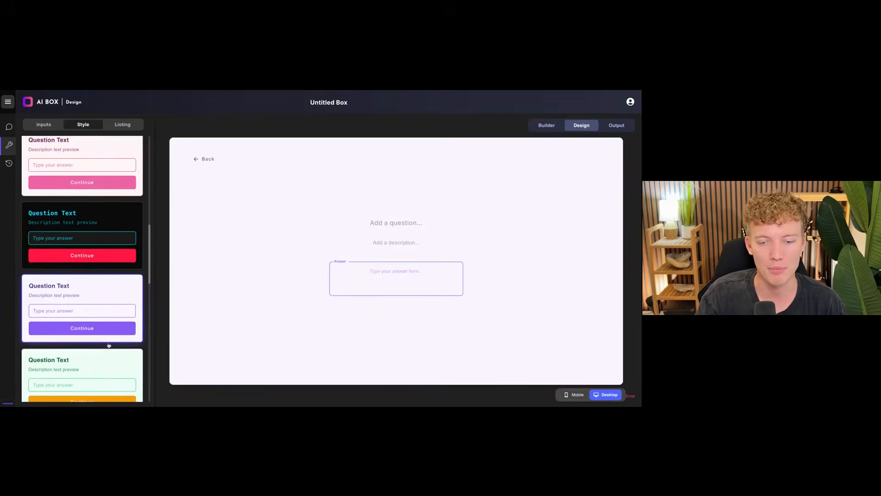
- Customize the current global theme by adding the black-and-white Einstein photo as its background image
{"action": "scroll", "coordinate": [104, 231], "scroll_direction": "up", "scroll_amount": 10}
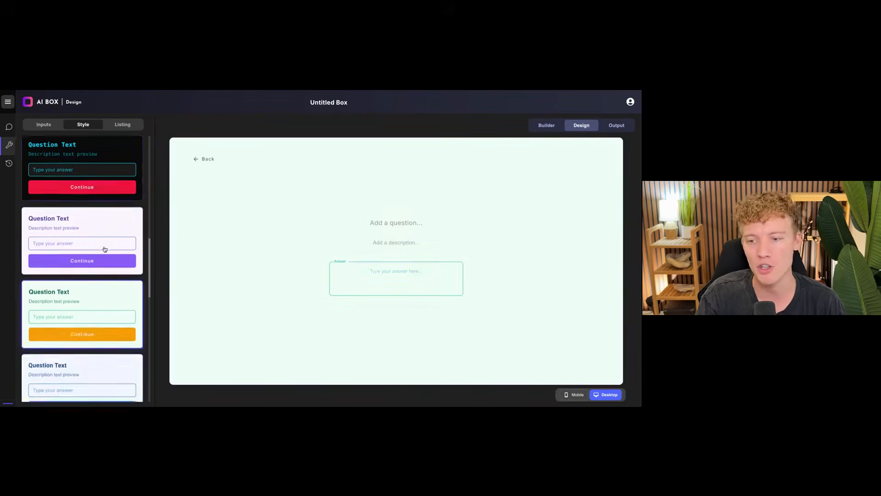
{"action": "left_click", "coordinate": [136, 156]}
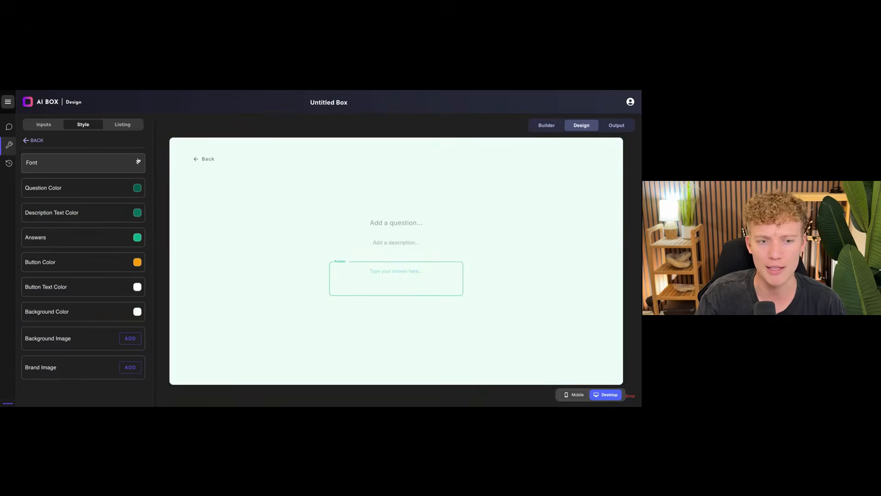
{"action": "left_click", "coordinate": [134, 342]}
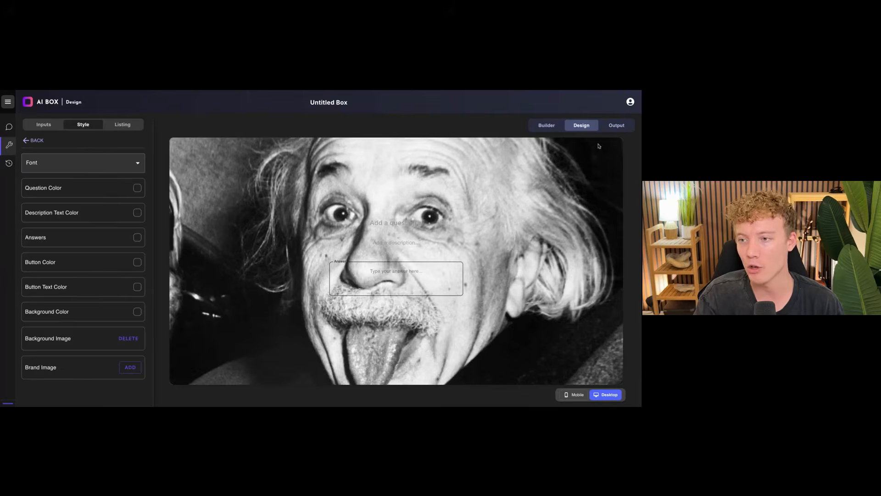
- Place the DeepSeek V3 output as a content block in the box's new output document
{"action": "left_click", "coordinate": [616, 124]}
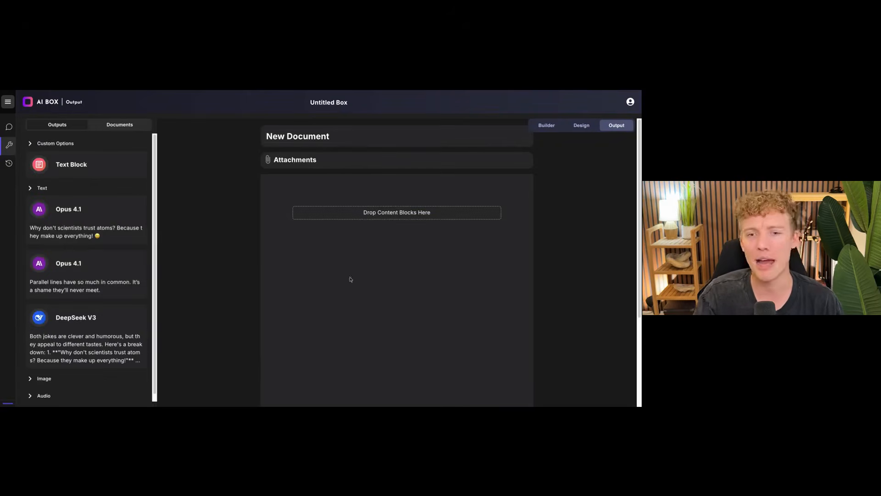
{"action": "left_click_drag", "start_coordinate": [71, 333], "coordinate": [408, 319]}
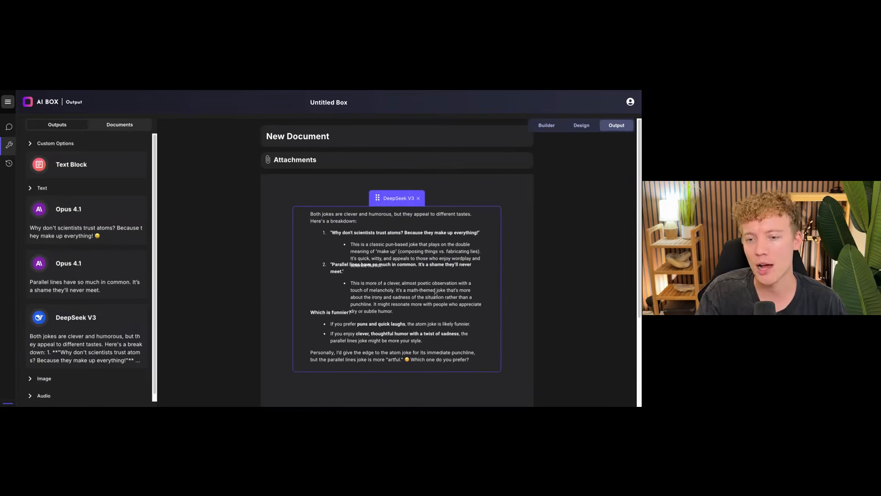
{"action": "scroll", "coordinate": [385, 280], "scroll_direction": "down", "scroll_amount": 2}
{"action": "scroll", "coordinate": [390, 290], "scroll_direction": "up", "scroll_amount": 2}
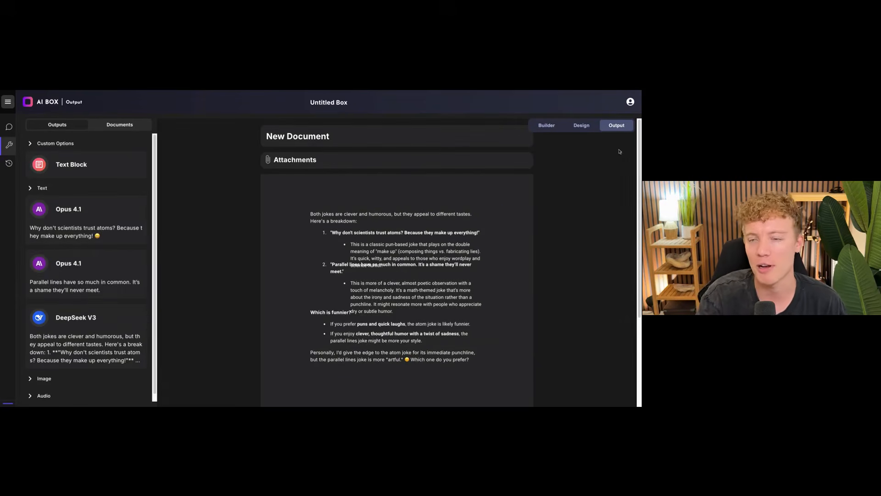
- Look through the box's Builder and Output views and its Listing settings in the Design view
{"action": "left_click", "coordinate": [546, 126]}
{"action": "left_click", "coordinate": [617, 126]}
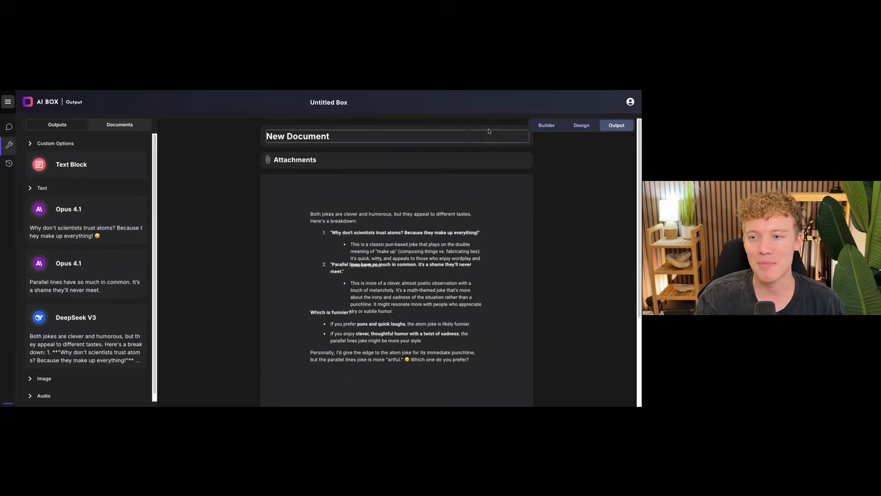
{"action": "left_click", "coordinate": [582, 126]}
{"action": "left_click", "coordinate": [123, 125]}
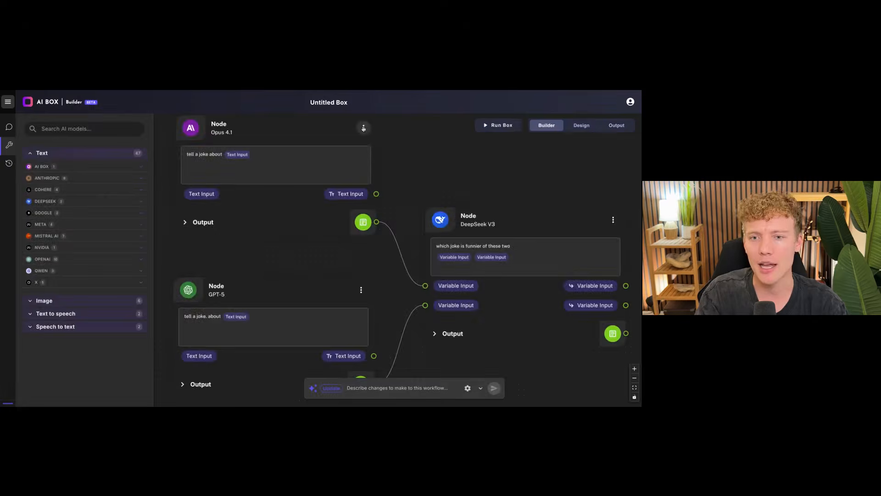
- Delete the Opus 4.1, GPT-5 and DeepSeek V3 nodes to empty the workflow canvas
{"action": "left_click", "coordinate": [364, 128]}
{"action": "left_click", "coordinate": [369, 156]}
{"action": "key", "text": "Return"}
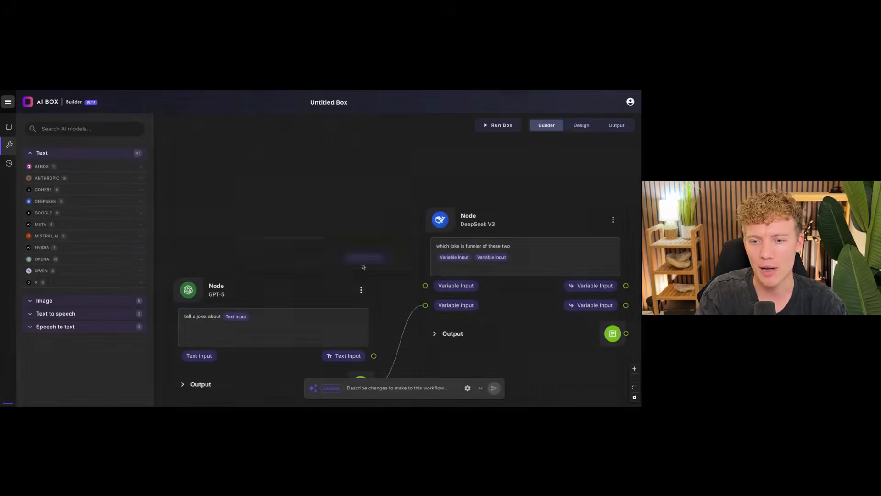
{"action": "left_click", "coordinate": [361, 290]}
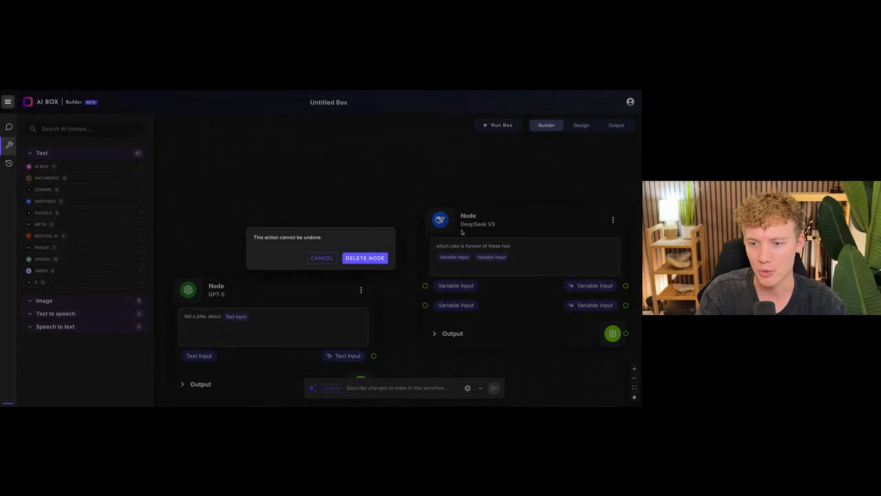
{"action": "key", "text": "Return"}
{"action": "left_click", "coordinate": [442, 183]}
{"action": "left_click", "coordinate": [448, 210]}
{"action": "left_click", "coordinate": [363, 264]}
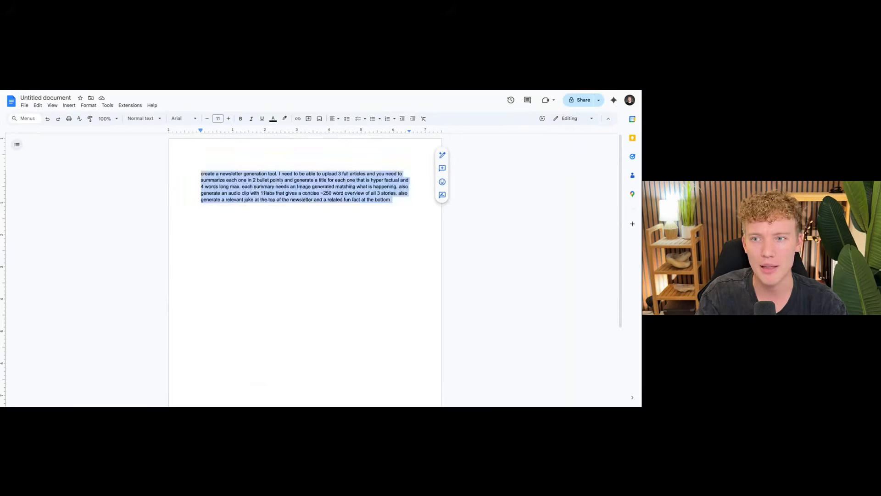
- Copy the newsletter generation tool prompt from Google Docs and paste it into AI Box's workflow description
{"action": "right_click", "coordinate": [250, 180]}
{"action": "left_click", "coordinate": [309, 214]}
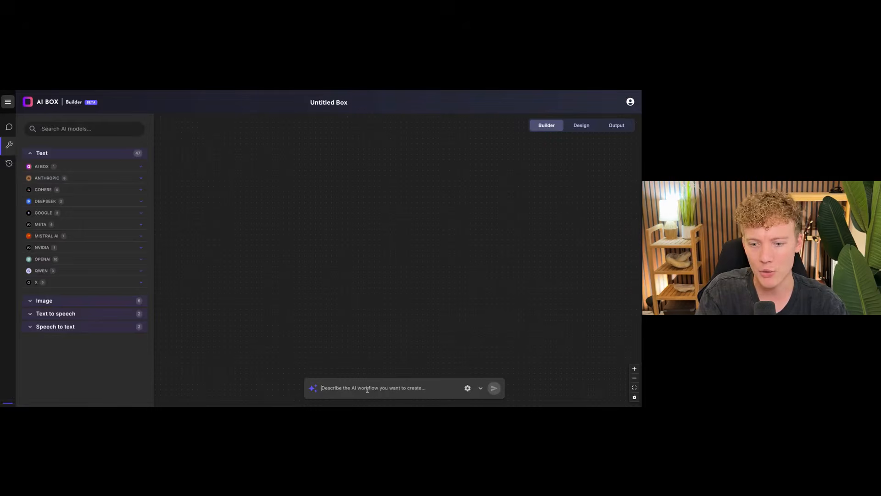
{"action": "key", "text": "ctrl+v"}
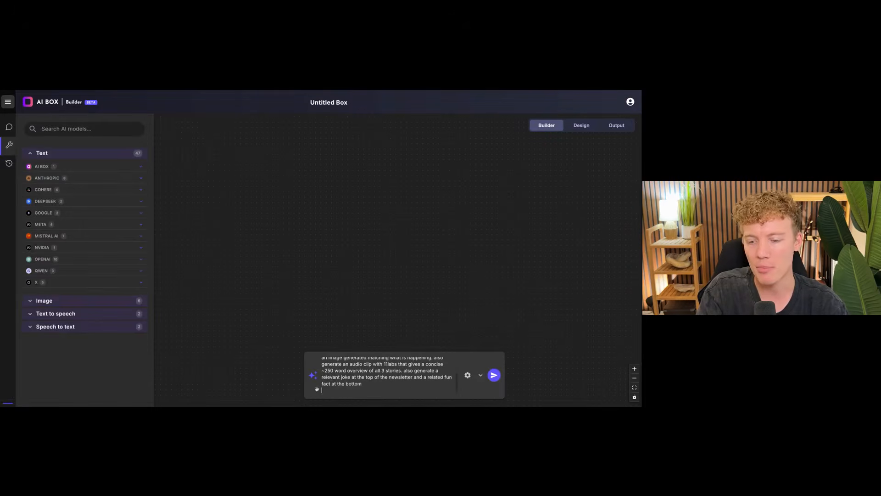
{"action": "left_click", "coordinate": [495, 375]}
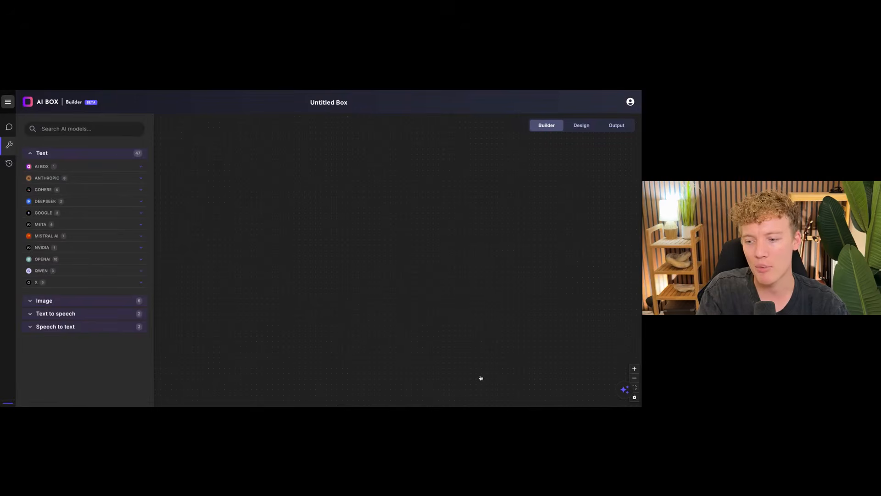
{"action": "left_click", "coordinate": [624, 390]}
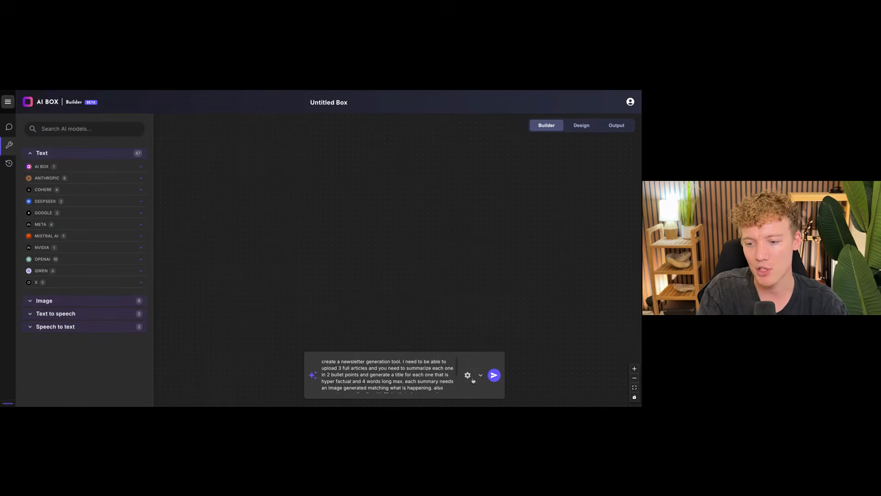
- Set the Image Generation model in the Vibe Builder Preferences to Ideogram
{"action": "left_click", "coordinate": [469, 377]}
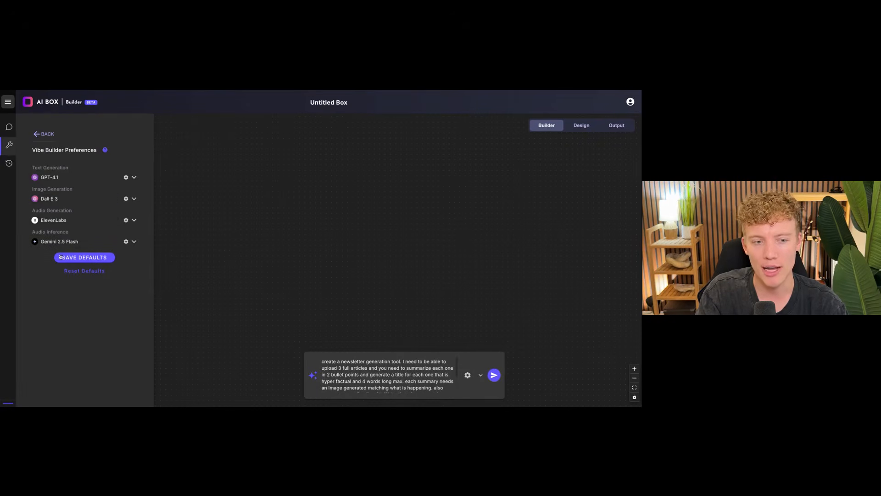
{"action": "left_click", "coordinate": [112, 200]}
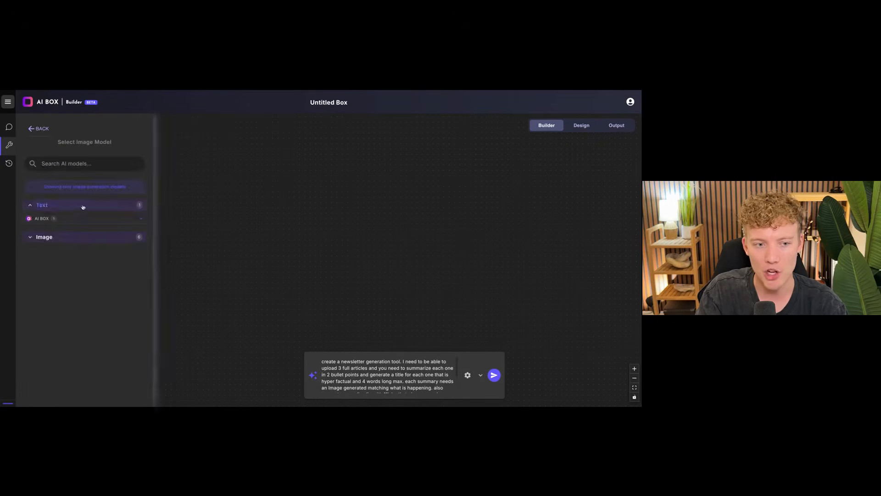
{"action": "left_click", "coordinate": [41, 237]}
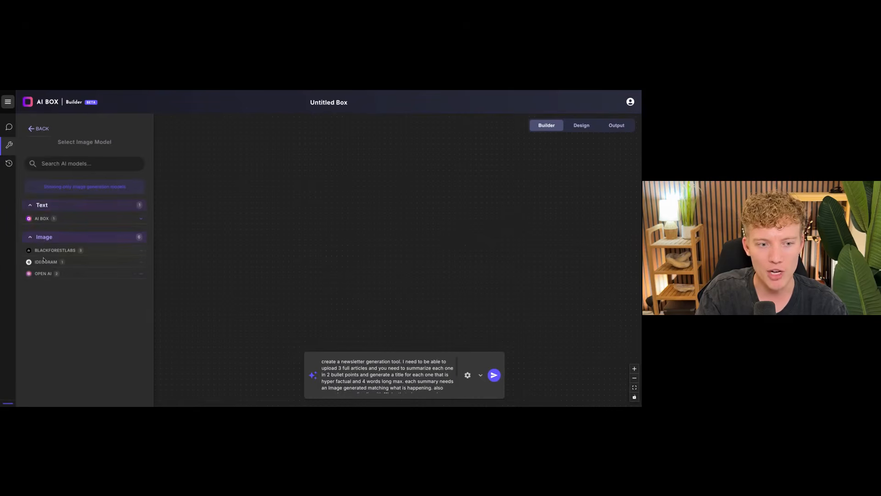
{"action": "left_click", "coordinate": [47, 264]}
{"action": "left_click", "coordinate": [52, 282]}
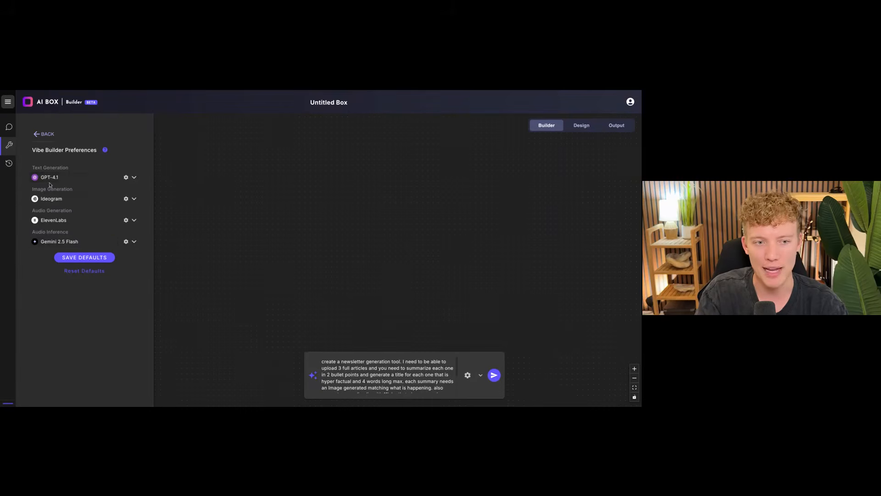
- Set the Text Generation model to GPT-5 and generate the workflow from the newsletter description
{"action": "left_click", "coordinate": [79, 179]}
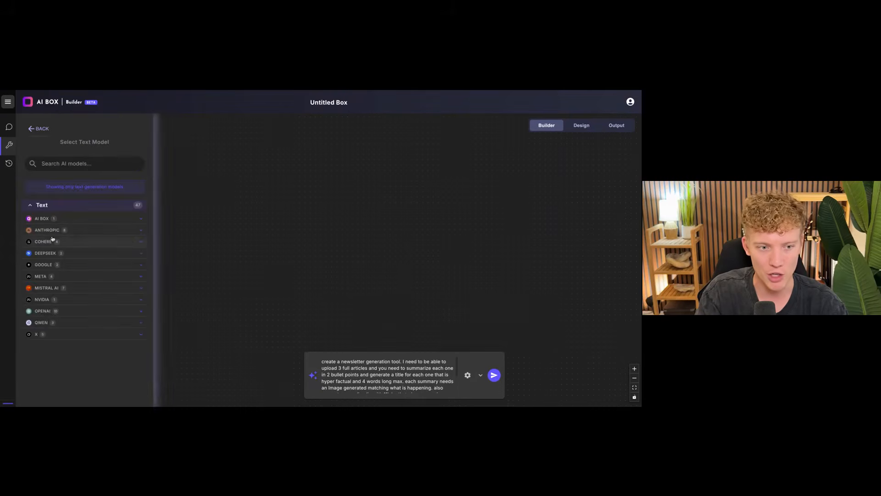
{"action": "left_click", "coordinate": [46, 312]}
{"action": "left_click", "coordinate": [54, 337]}
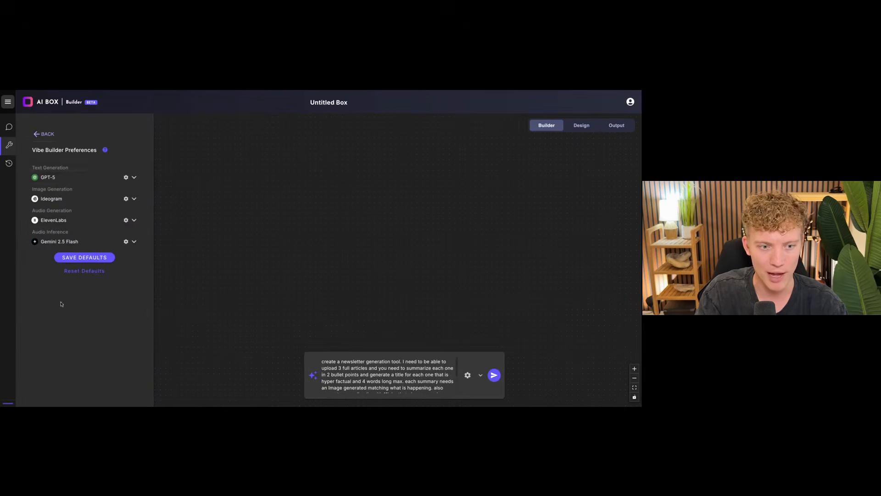
{"action": "left_click", "coordinate": [494, 375]}
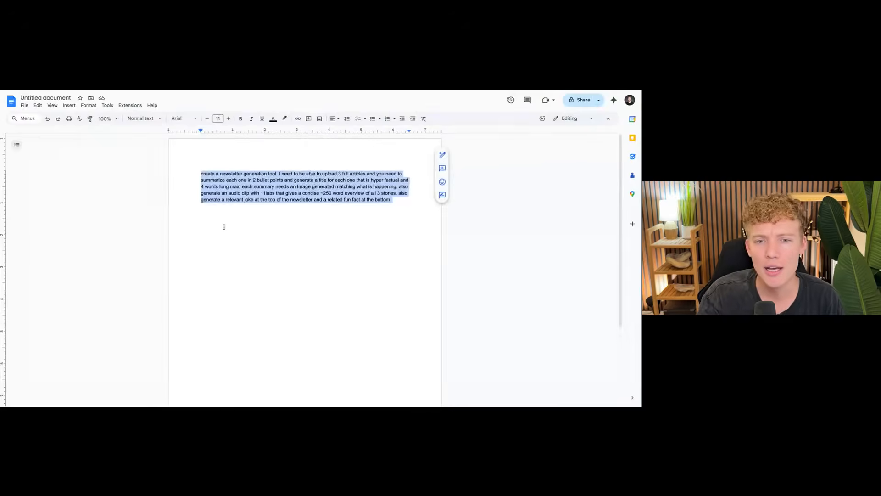
- Switch to Google Docs and read through the newsletter prompt's requirements for articles, summaries, titles, images and audio
{"action": "left_click", "coordinate": [237, 200]}
{"action": "left_click_drag", "start_coordinate": [220, 173], "coordinate": [242, 186]}
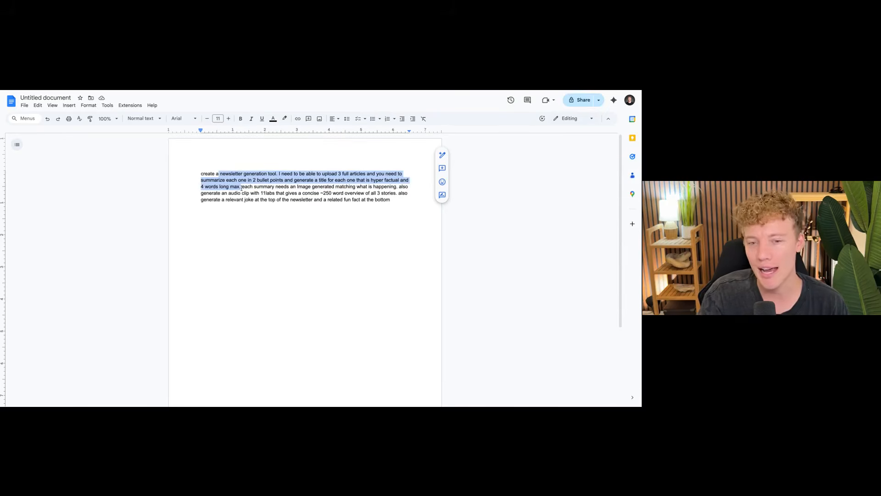
{"action": "left_click_drag", "start_coordinate": [242, 187], "coordinate": [242, 188]}
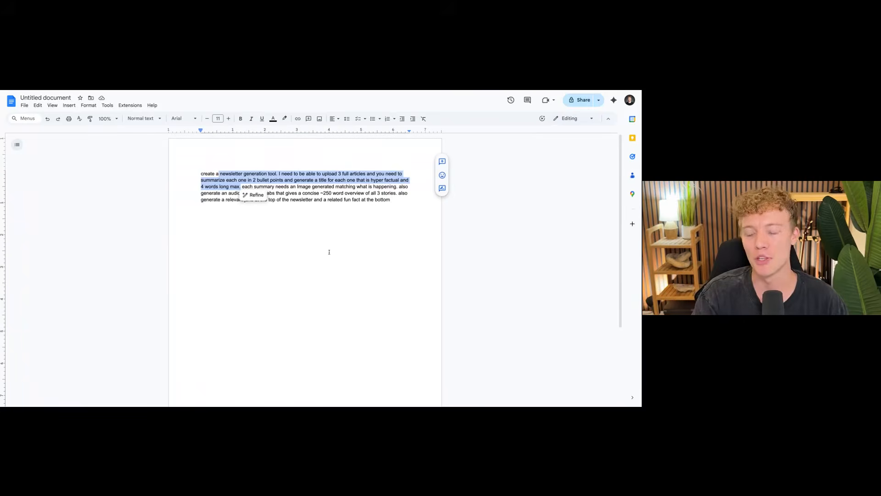
{"action": "left_click", "coordinate": [303, 188]}
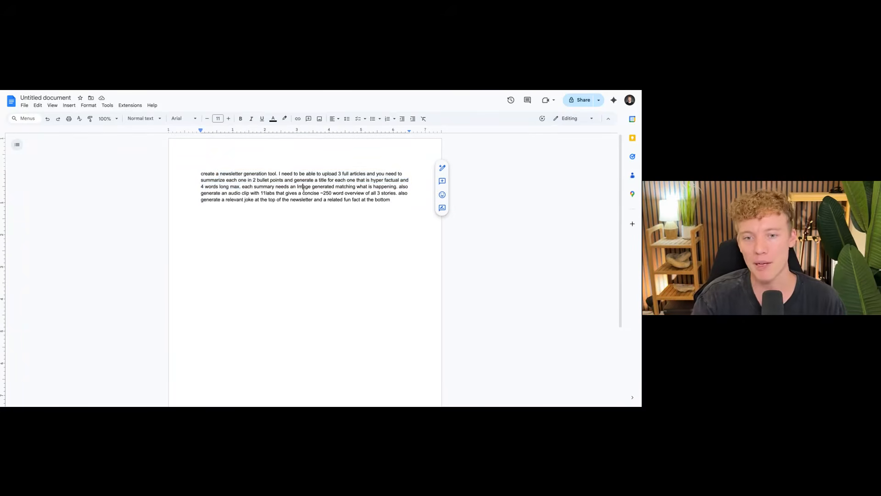
{"action": "left_click_drag", "start_coordinate": [243, 188], "coordinate": [187, 173]}
{"action": "left_click", "coordinate": [395, 201]}
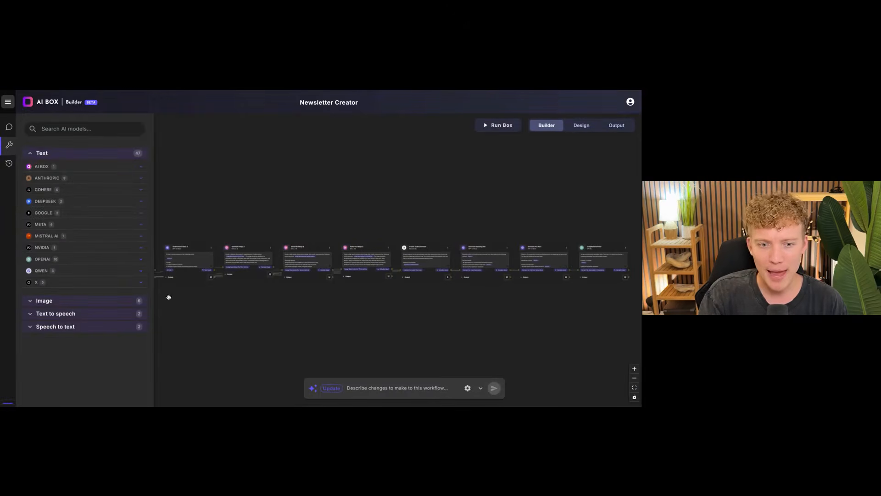
- Open the Summarize Article 1 node in the sidebar and read its summary prompt and required response format
{"action": "left_click_drag", "start_coordinate": [229, 321], "coordinate": [383, 275]}
{"action": "left_click_drag", "start_coordinate": [226, 202], "coordinate": [341, 131]}
{"action": "scroll", "coordinate": [341, 131], "scroll_direction": "up", "scroll_amount": 10}
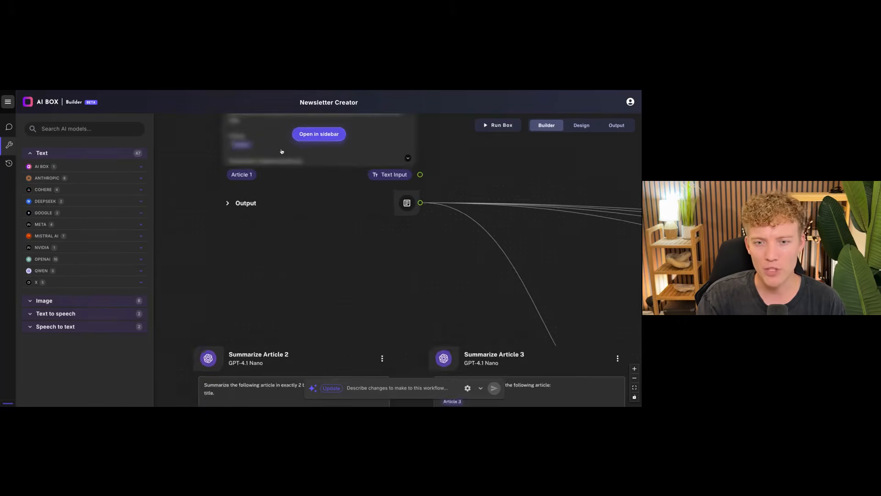
{"action": "scroll", "coordinate": [390, 202], "scroll_direction": "down", "scroll_amount": 2}
{"action": "scroll", "coordinate": [389, 201], "scroll_direction": "up", "scroll_amount": 3}
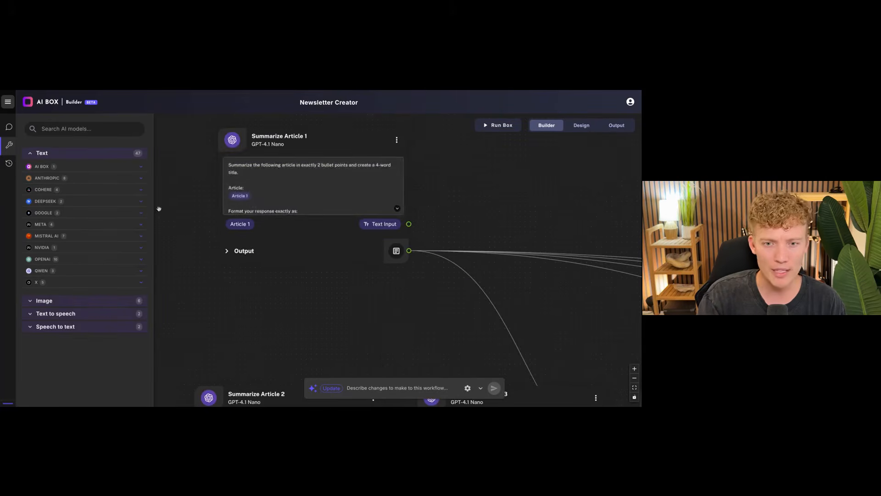
{"action": "mouse_move", "coordinate": [275, 182]}
{"action": "left_click", "coordinate": [327, 188]}
{"action": "left_click_drag", "start_coordinate": [46, 166], "coordinate": [85, 195]}
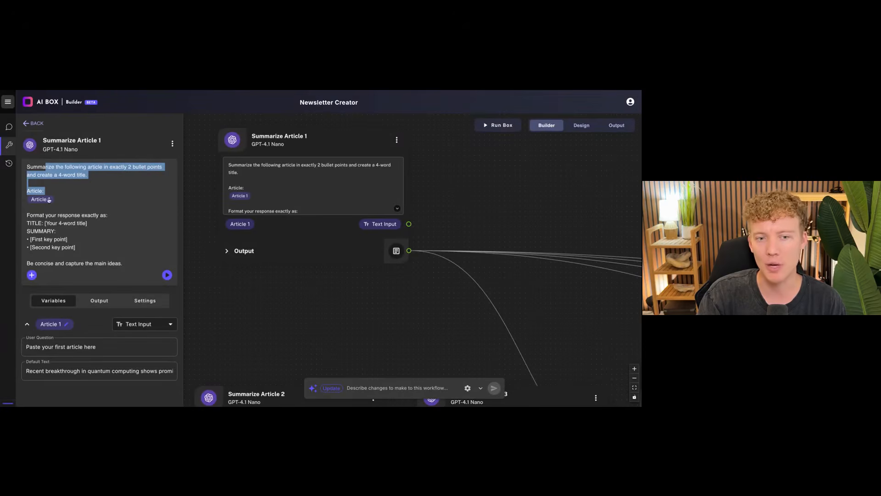
{"action": "left_click_drag", "start_coordinate": [30, 214], "coordinate": [123, 266]}
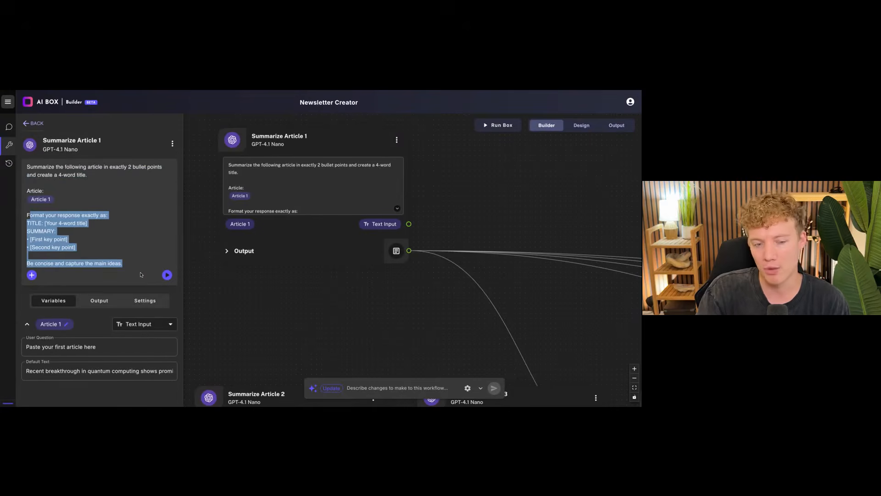
- Close the Summarize Article 1 details and run the Newsletter Creator workflow
{"action": "left_click_drag", "start_coordinate": [397, 305], "coordinate": [340, 289]}
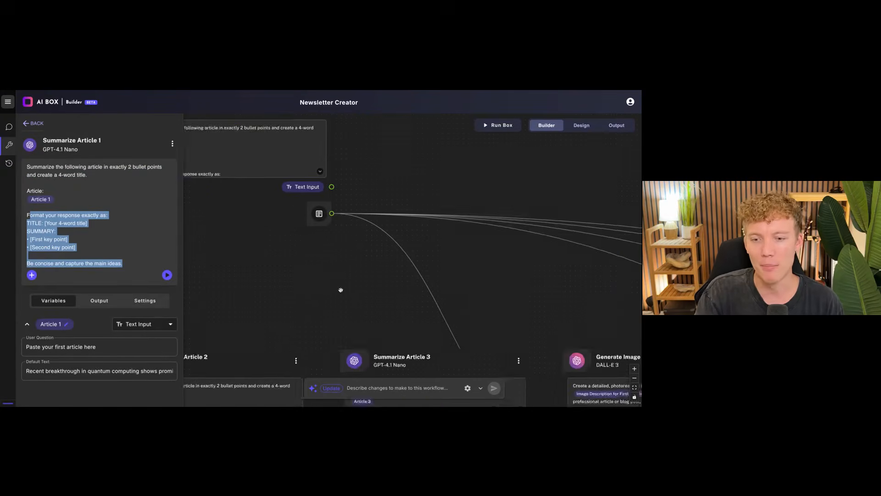
{"action": "scroll", "coordinate": [340, 289], "scroll_direction": "down", "scroll_amount": 3}
{"action": "left_click_drag", "start_coordinate": [441, 290], "coordinate": [288, 270]}
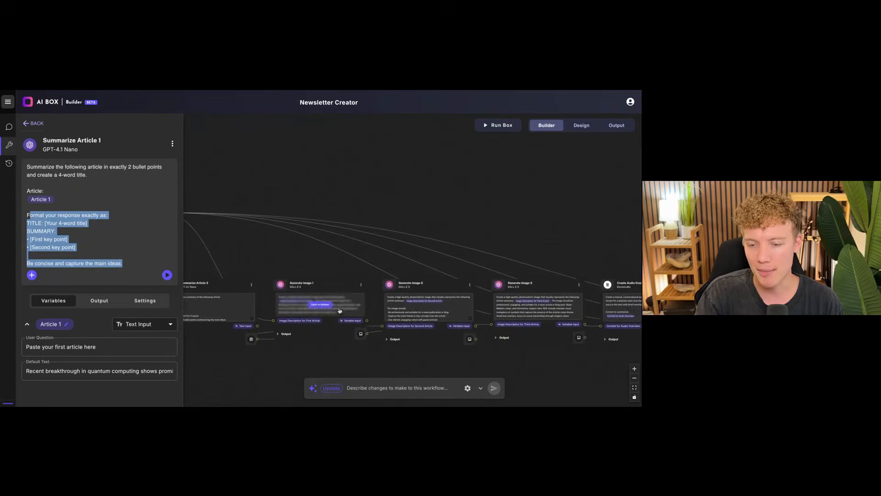
{"action": "left_click_drag", "start_coordinate": [463, 202], "coordinate": [129, 167]}
{"action": "left_click_drag", "start_coordinate": [406, 196], "coordinate": [323, 195]}
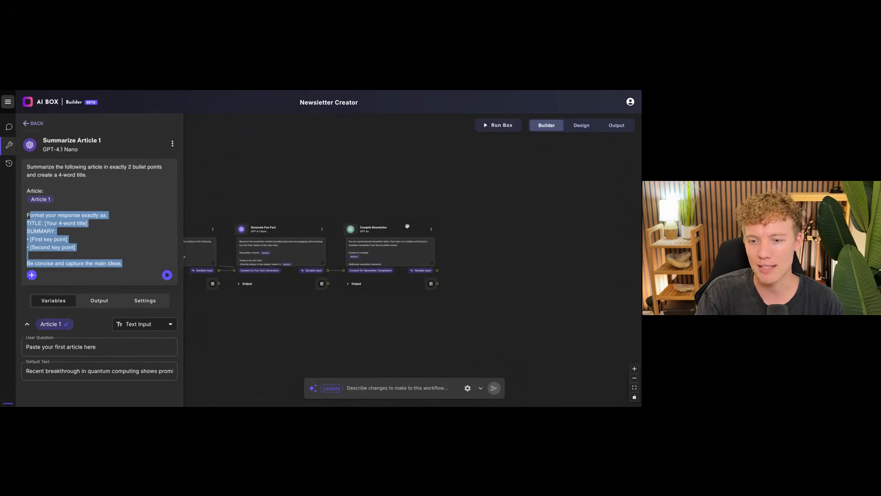
{"action": "left_click", "coordinate": [35, 124]}
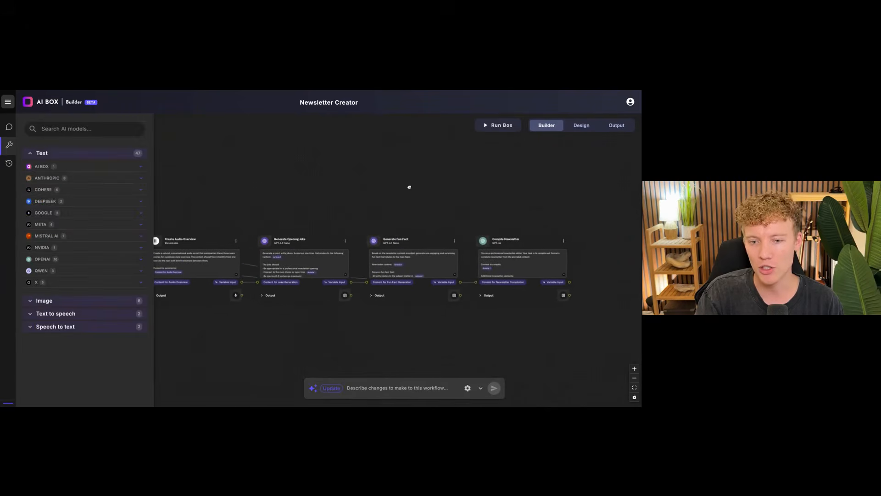
{"action": "left_click", "coordinate": [494, 124]}
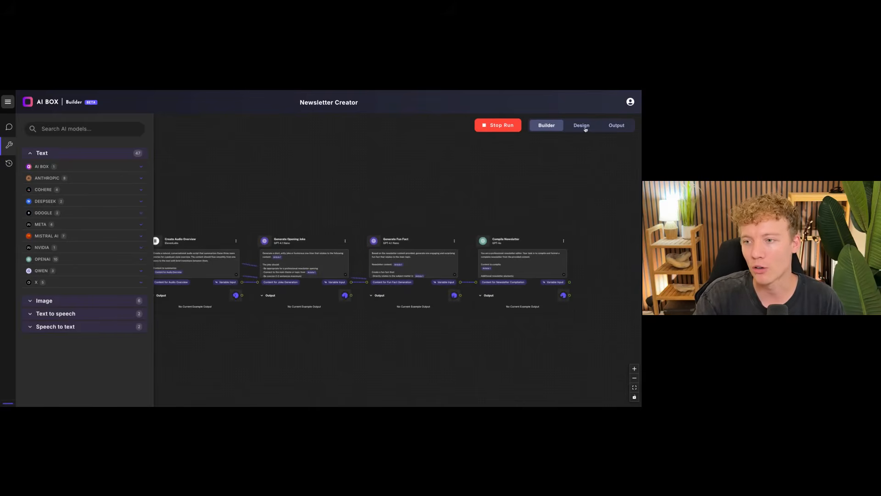
- Preview the Article 1 input in the Design view and read its default article text
{"action": "left_click", "coordinate": [582, 128]}
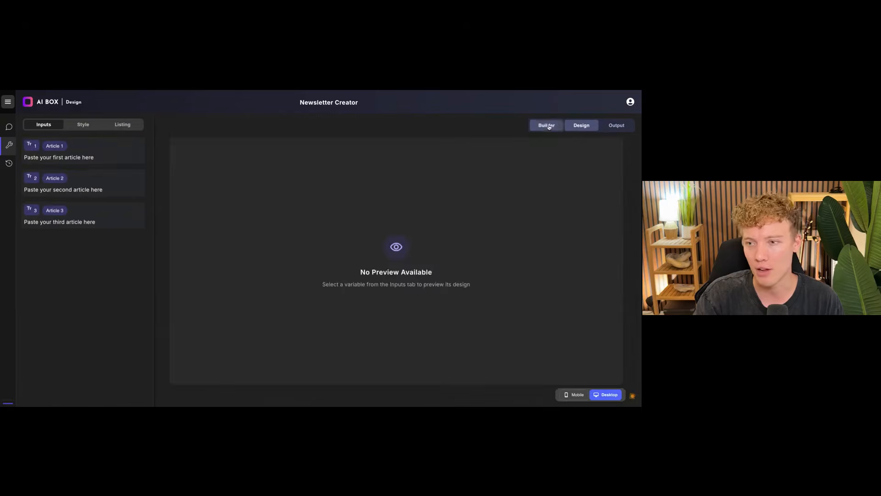
{"action": "left_click", "coordinate": [110, 151]}
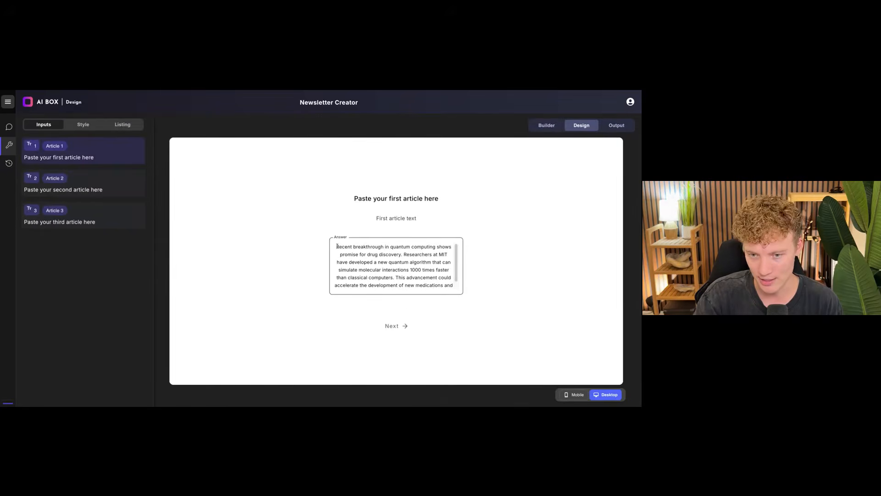
{"action": "left_click_drag", "start_coordinate": [337, 246], "coordinate": [389, 255]}
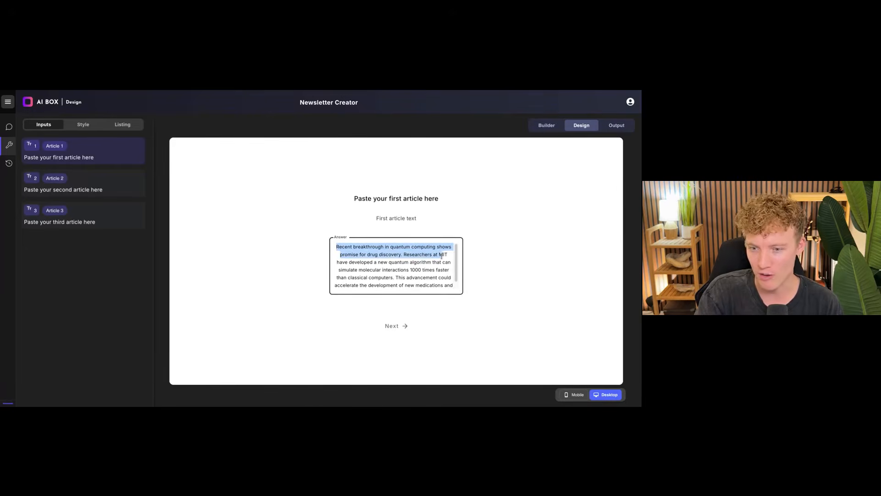
{"action": "mouse_move", "coordinate": [446, 256]}
{"action": "left_mouse_down"}
{"action": "mouse_move", "coordinate": [367, 262]}
{"action": "mouse_move", "coordinate": [430, 262]}
{"action": "left_mouse_up"}
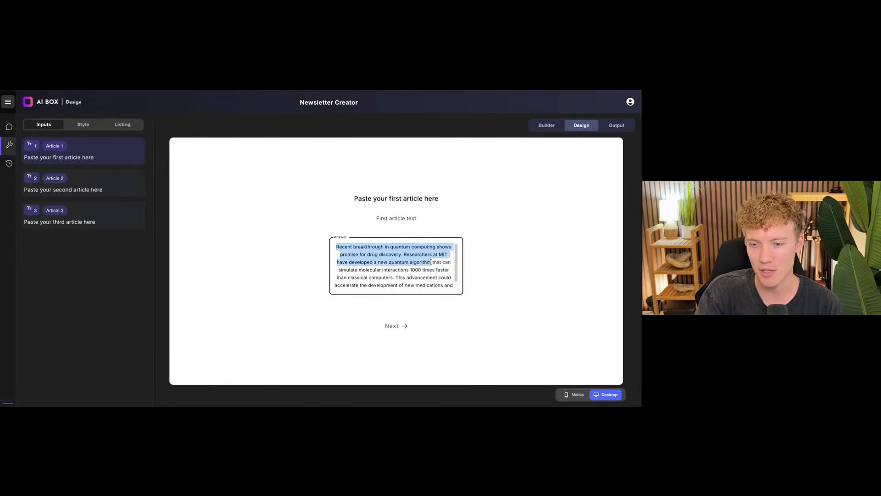
{"action": "left_click", "coordinate": [594, 146]}
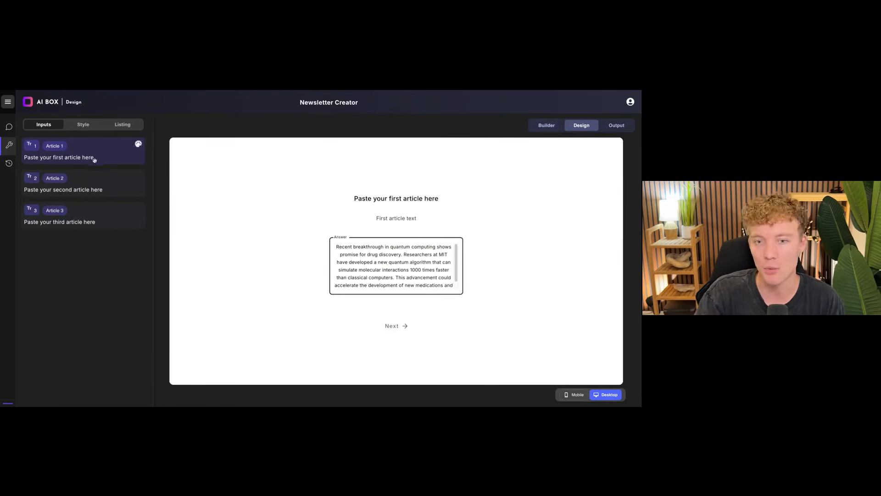
- Apply the black global theme with cyan monospace text and a red Continue button to the input form
{"action": "left_click", "coordinate": [88, 125]}
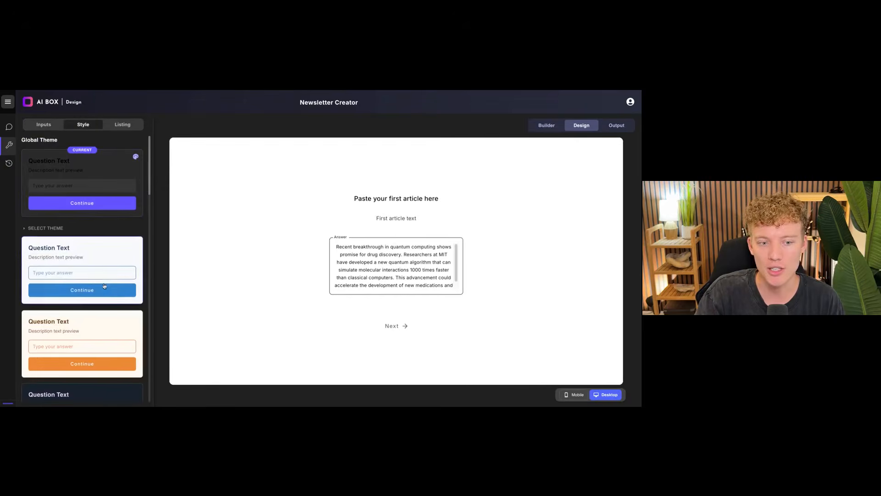
{"action": "scroll", "coordinate": [104, 287], "scroll_direction": "down", "scroll_amount": 8}
{"action": "left_click", "coordinate": [88, 262]}
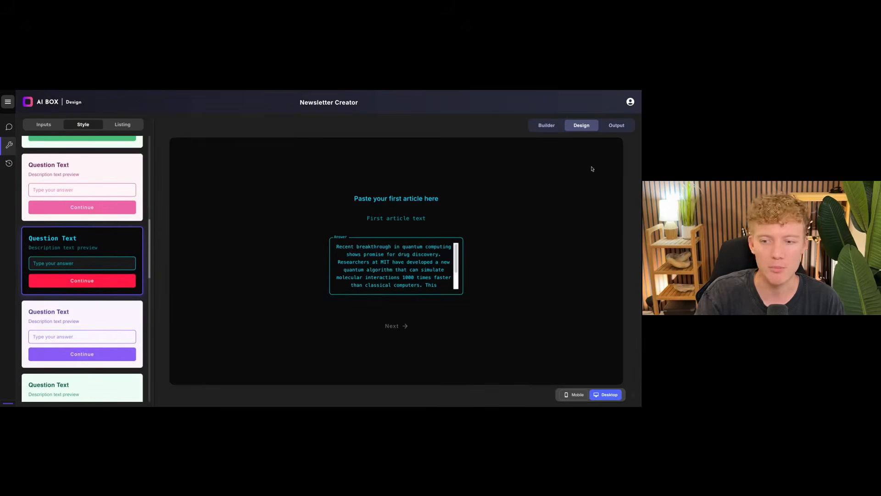
- Examine the Output layout's placeholders for the images, audio overview and text sections
{"action": "left_click", "coordinate": [617, 127]}
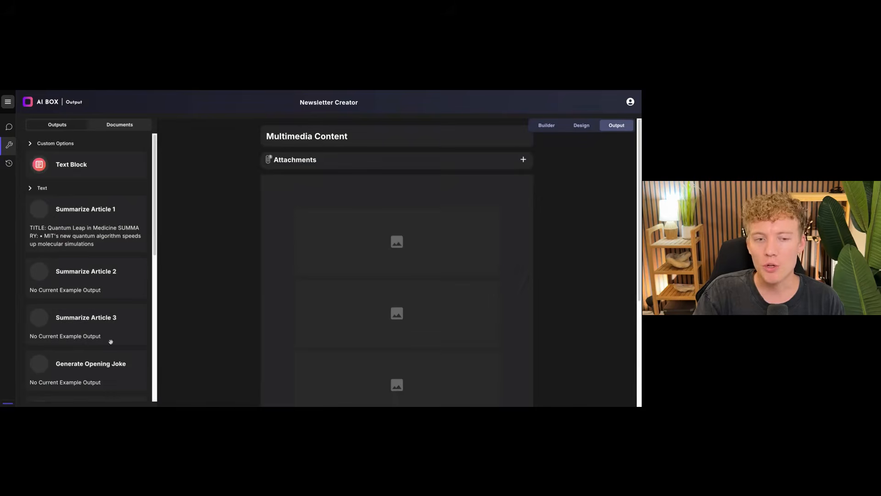
{"action": "scroll", "coordinate": [380, 294], "scroll_direction": "down", "scroll_amount": 3}
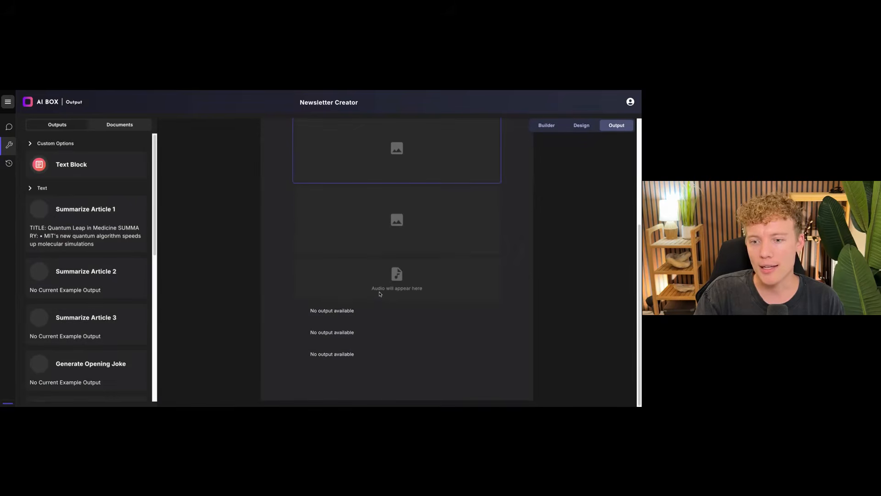
{"action": "left_click", "coordinate": [380, 294]}
{"action": "left_click", "coordinate": [372, 316]}
{"action": "scroll", "coordinate": [372, 321], "scroll_direction": "up", "scroll_amount": 3}
{"action": "scroll", "coordinate": [371, 338], "scroll_direction": "down", "scroll_amount": 3}
{"action": "mouse_move", "coordinate": [337, 329]}
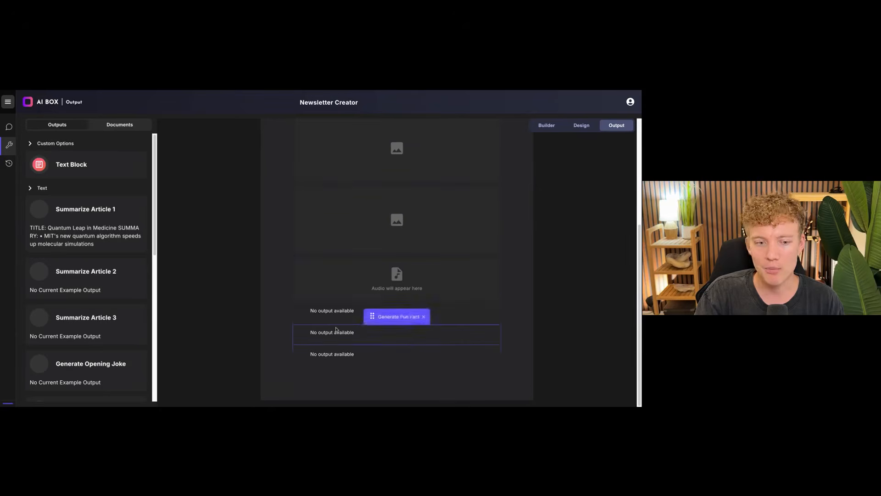
{"action": "scroll", "coordinate": [336, 330], "scroll_direction": "up", "scroll_amount": 5}
- Return to the Builder and examine the outputs of the three article summary nodes
{"action": "left_click", "coordinate": [546, 125]}
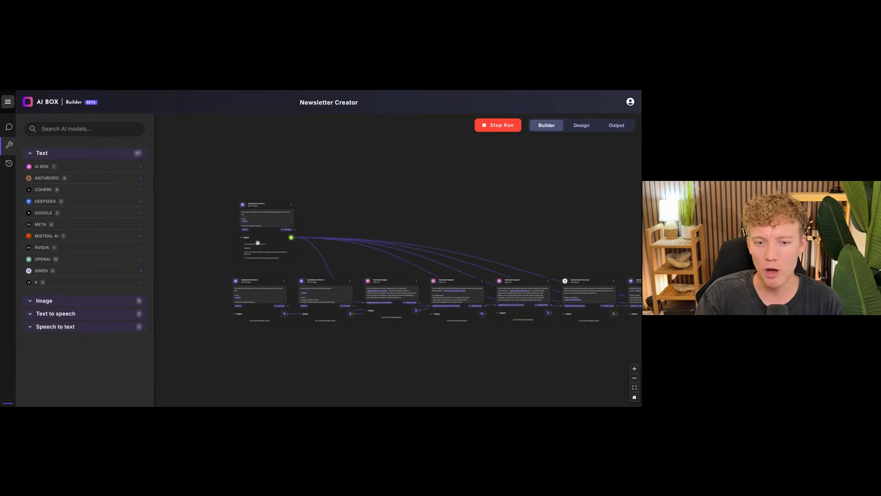
{"action": "scroll", "coordinate": [258, 243], "scroll_direction": "up", "scroll_amount": 5}
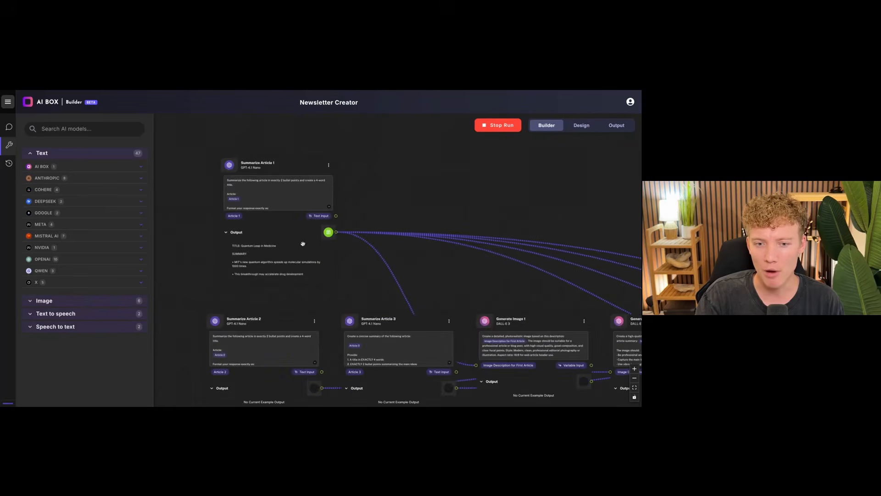
{"action": "left_click_drag", "start_coordinate": [365, 284], "coordinate": [388, 284]}
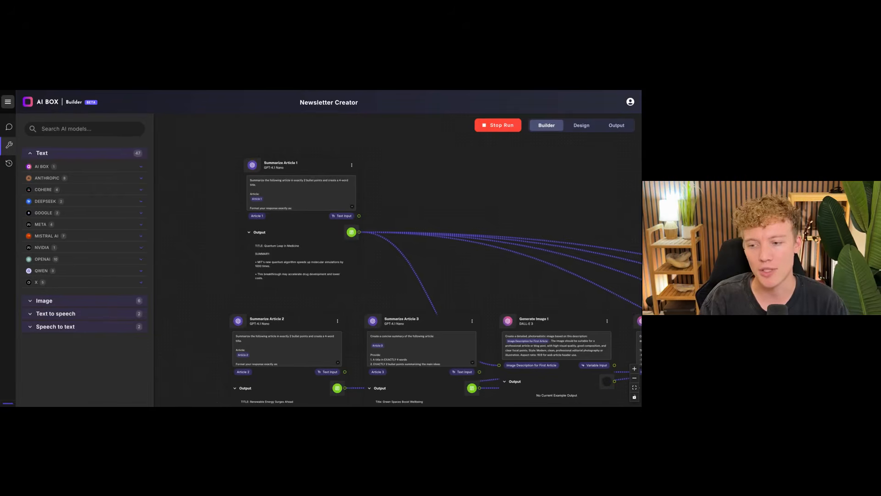
{"action": "mouse_move", "coordinate": [312, 193]}
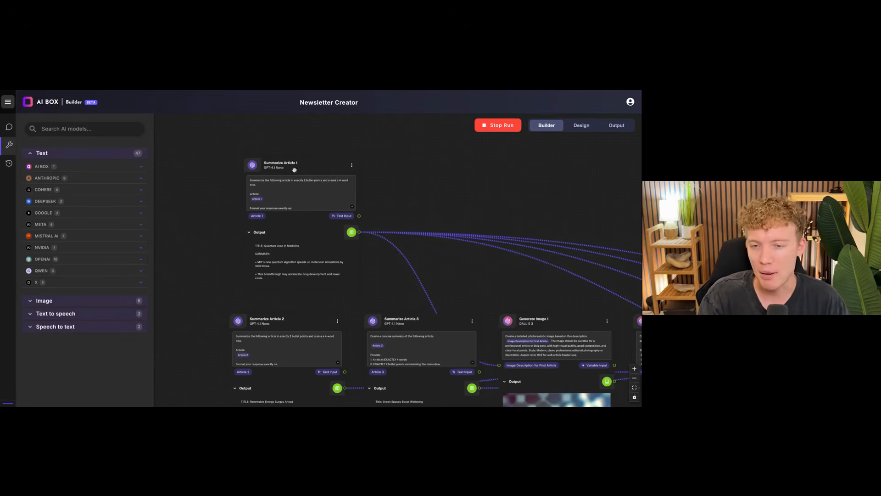
{"action": "left_click_drag", "start_coordinate": [482, 186], "coordinate": [391, 179]}
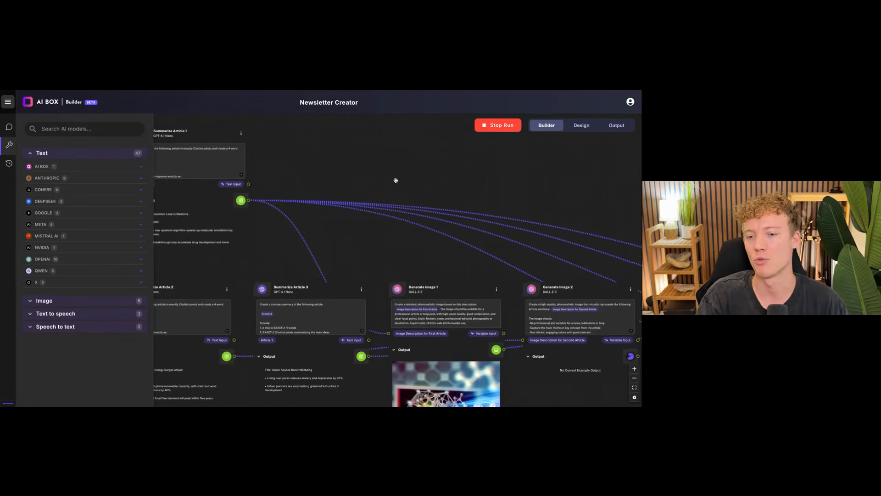
- Examine the image generation nodes and the picture produced by Generate Image 1
{"action": "scroll", "coordinate": [372, 226], "scroll_direction": "down", "scroll_amount": 5}
{"action": "scroll", "coordinate": [371, 228], "scroll_direction": "up", "scroll_amount": 3}
{"action": "scroll", "coordinate": [409, 319], "scroll_direction": "down", "scroll_amount": 5}
{"action": "scroll", "coordinate": [374, 315], "scroll_direction": "up", "scroll_amount": 8}
{"action": "scroll", "coordinate": [374, 316], "scroll_direction": "down", "scroll_amount": 8}
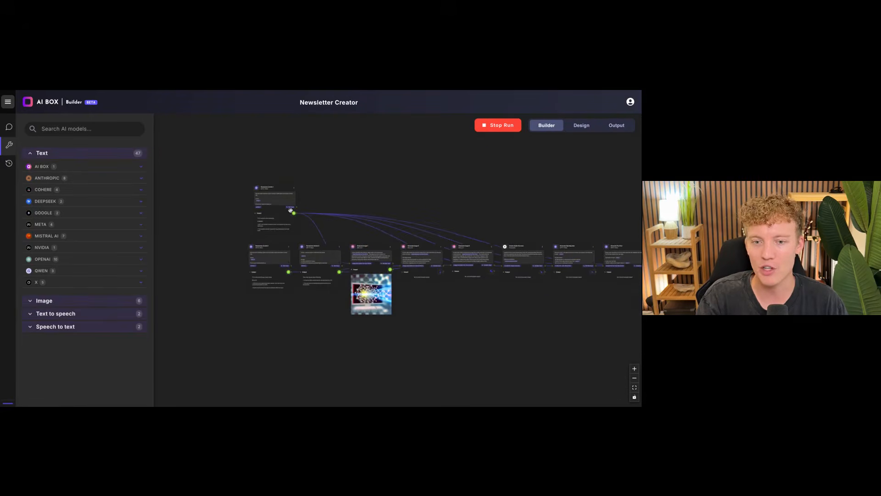
{"action": "scroll", "coordinate": [377, 288], "scroll_direction": "up", "scroll_amount": 6}
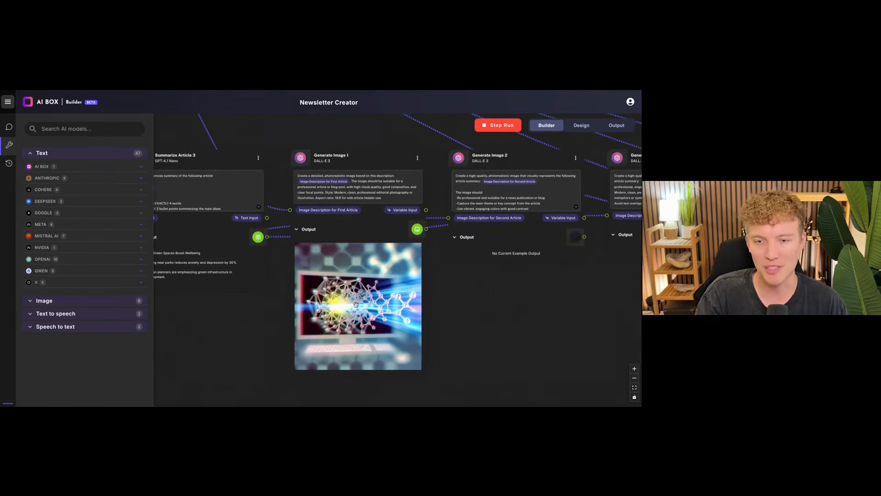
{"action": "left_click_drag", "start_coordinate": [468, 306], "coordinate": [282, 278]}
{"action": "left_click_drag", "start_coordinate": [382, 320], "coordinate": [511, 320]}
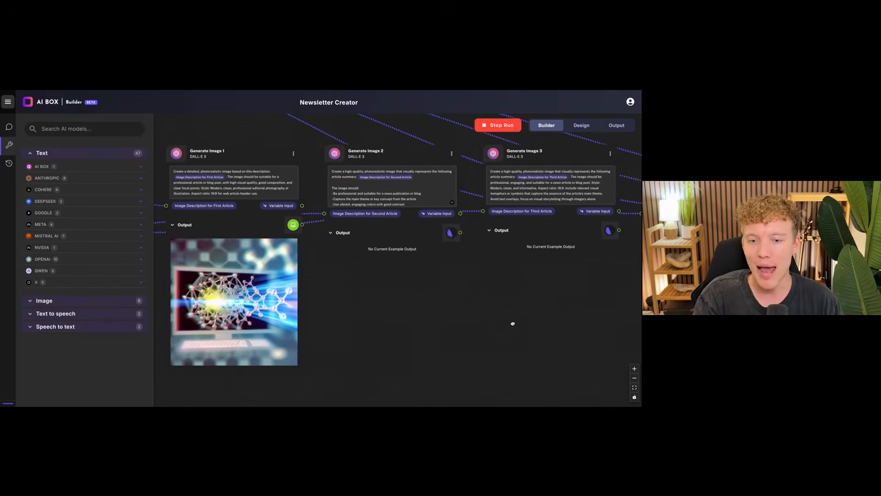
{"action": "left_click_drag", "start_coordinate": [447, 315], "coordinate": [469, 304]}
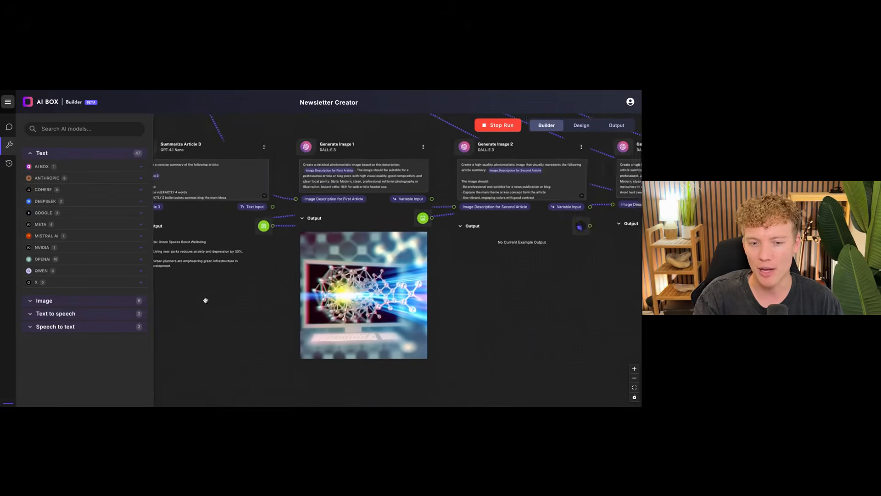
- Open the Output view and review the newsletter's image, audio overview, joke, fun fact and compiled text
{"action": "left_click", "coordinate": [614, 125]}
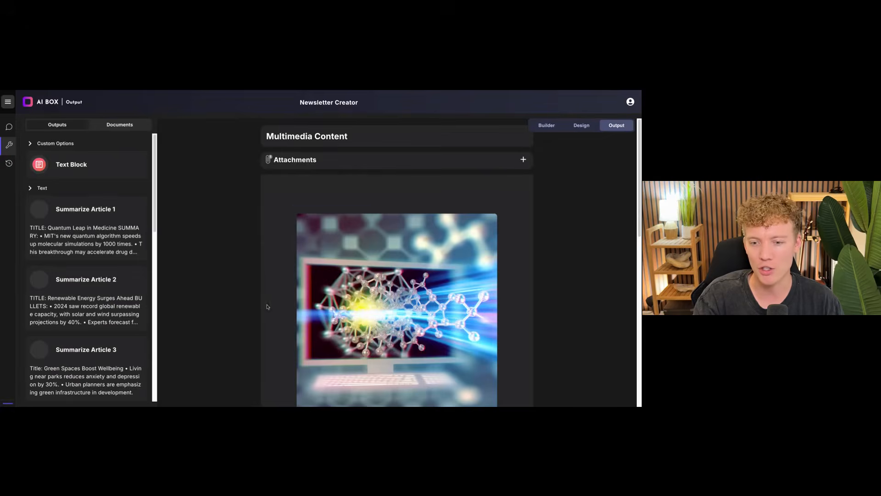
{"action": "scroll", "coordinate": [252, 299], "scroll_direction": "down", "scroll_amount": 6}
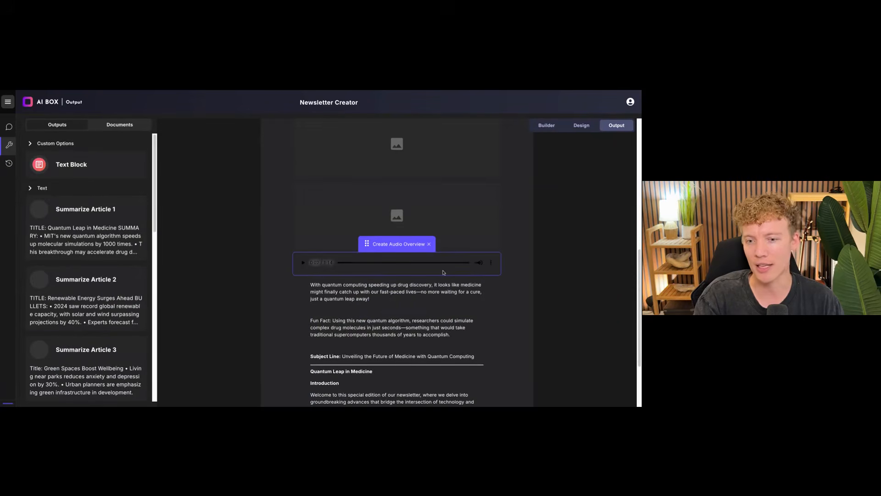
{"action": "scroll", "coordinate": [281, 248], "scroll_direction": "down", "scroll_amount": 2}
{"action": "scroll", "coordinate": [284, 256], "scroll_direction": "up", "scroll_amount": 6}
{"action": "scroll", "coordinate": [324, 275], "scroll_direction": "up", "scroll_amount": 1}
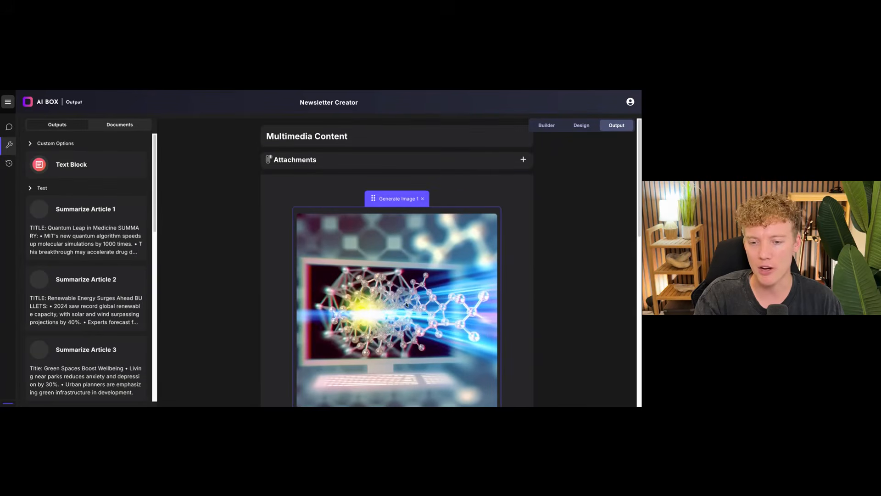
- Move the opening joke block above the Generate Image 1 block in the output document
{"action": "scroll", "coordinate": [417, 242], "scroll_direction": "down", "scroll_amount": 3}
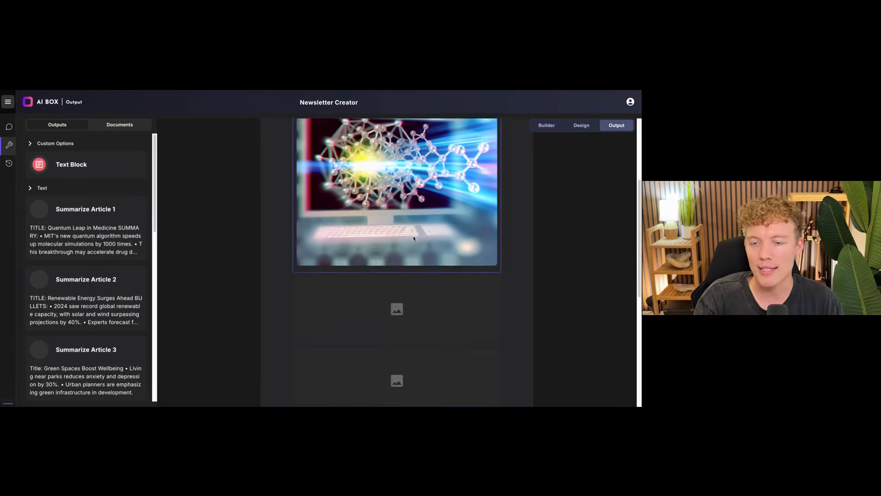
{"action": "scroll", "coordinate": [415, 194], "scroll_direction": "up", "scroll_amount": 3}
{"action": "scroll", "coordinate": [415, 193], "scroll_direction": "down", "scroll_amount": 6}
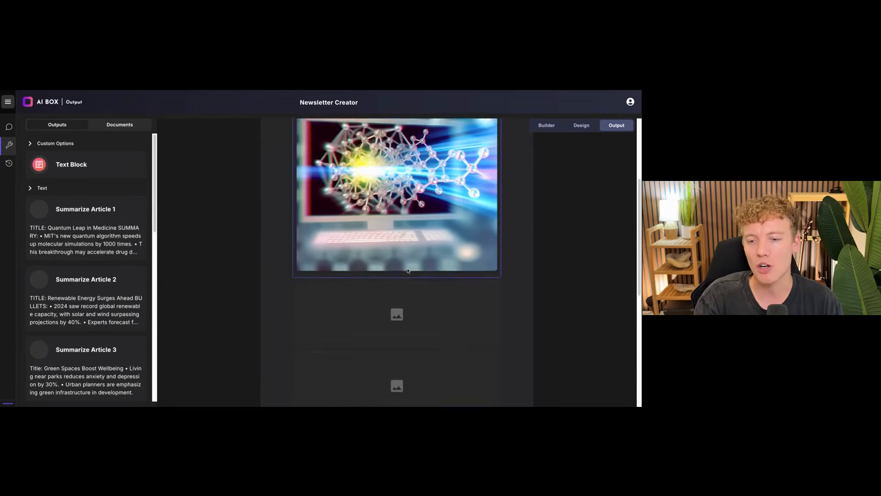
{"action": "left_click_drag", "start_coordinate": [367, 279], "coordinate": [365, 215]}
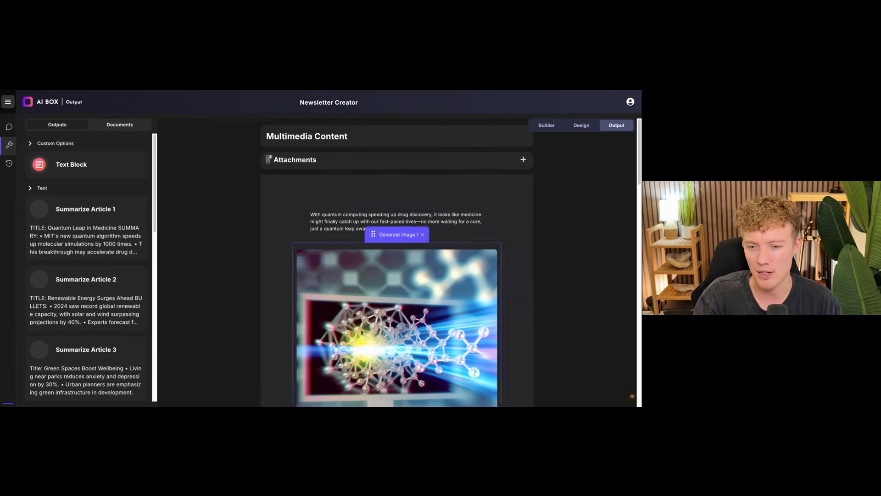
- Read through the compiled newsletter article on quantum computing in medicine in the output document
{"action": "scroll", "coordinate": [362, 335], "scroll_direction": "down", "scroll_amount": 1}
{"action": "scroll", "coordinate": [375, 325], "scroll_direction": "down", "scroll_amount": 5}
{"action": "scroll", "coordinate": [375, 325], "scroll_direction": "down", "scroll_amount": 4}
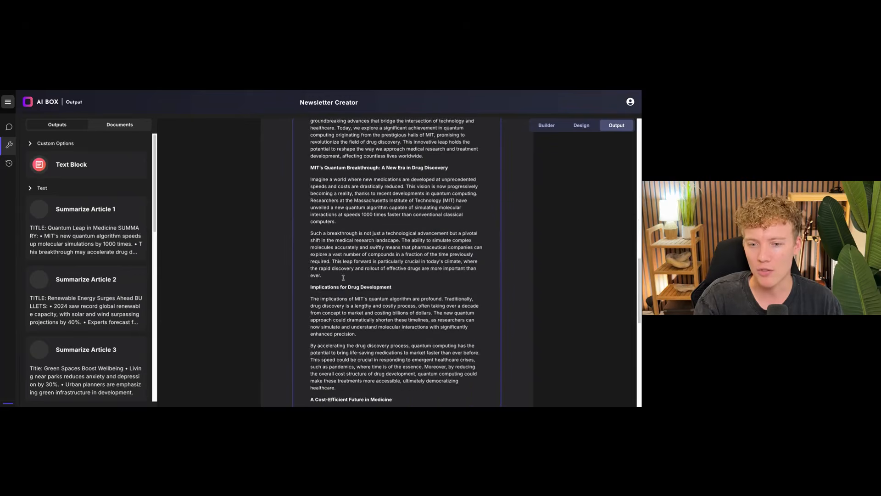
- Read the newsletter's remaining sections through the conclusion and call to action, and return to its subject line
{"action": "scroll", "coordinate": [376, 270], "scroll_direction": "down", "scroll_amount": 1}
{"action": "scroll", "coordinate": [382, 260], "scroll_direction": "down", "scroll_amount": 10}
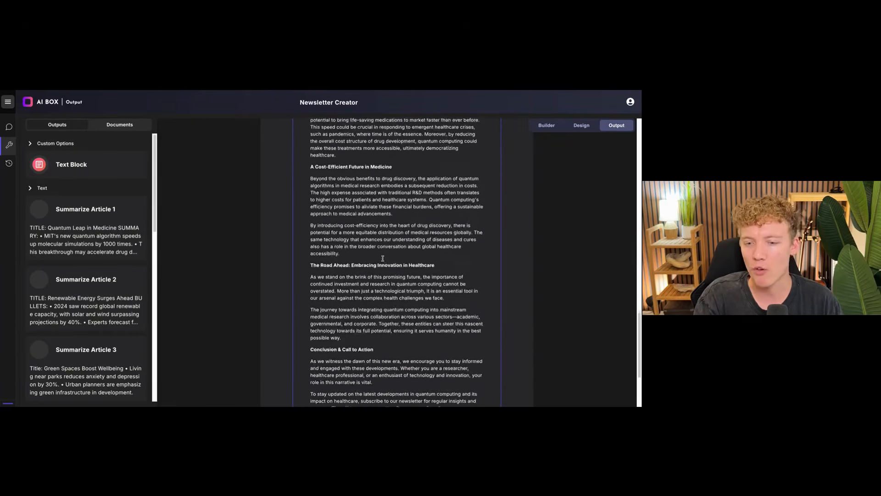
{"action": "scroll", "coordinate": [383, 260], "scroll_direction": "up", "scroll_amount": 15}
{"action": "scroll", "coordinate": [383, 261], "scroll_direction": "up", "scroll_amount": 6}
{"action": "scroll", "coordinate": [362, 254], "scroll_direction": "down", "scroll_amount": 5}
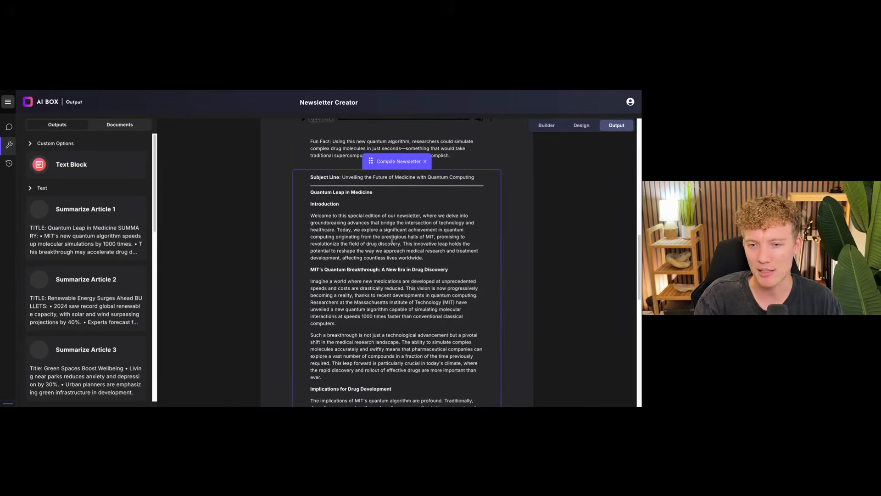
- Add a new blank document to the box's output documents and reopen the Multimedia Content document
{"action": "left_click", "coordinate": [120, 125]}
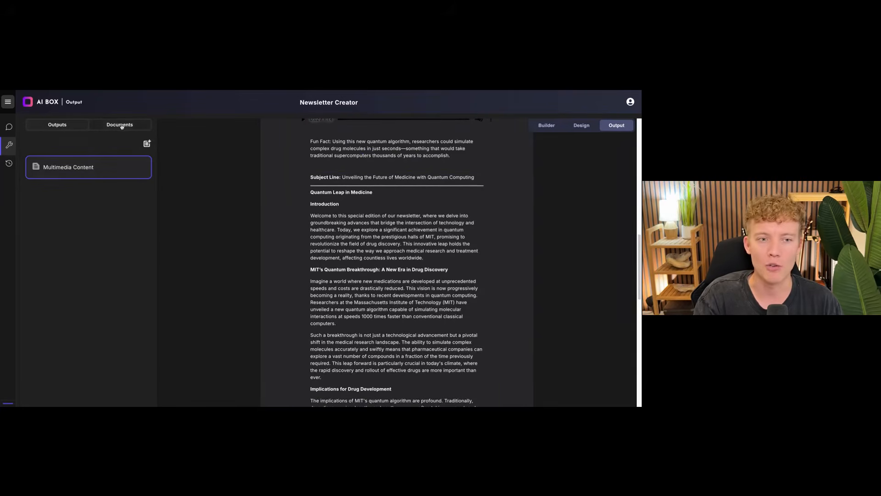
{"action": "left_click", "coordinate": [146, 145]}
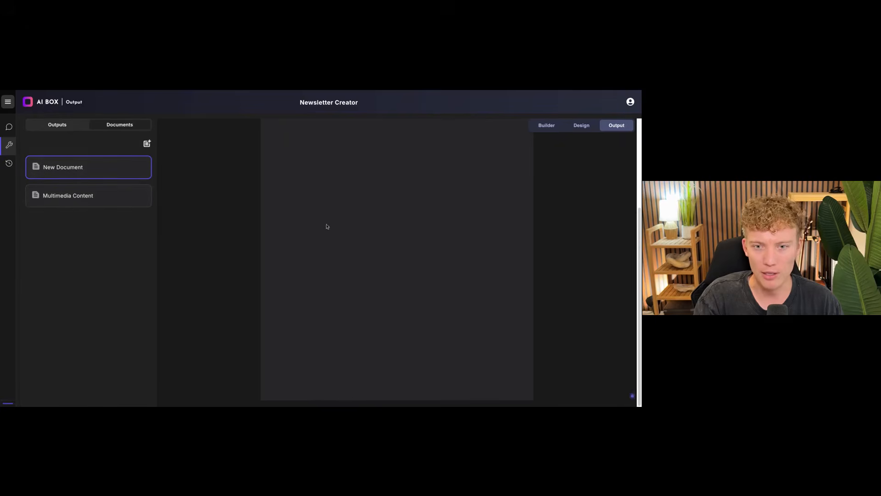
{"action": "left_click", "coordinate": [73, 199]}
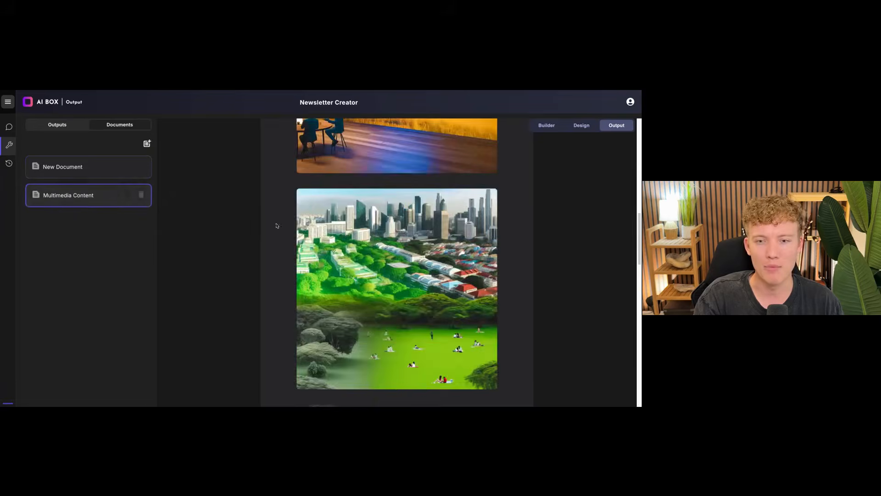
{"action": "scroll", "coordinate": [369, 250], "scroll_direction": "down", "scroll_amount": 2}
{"action": "scroll", "coordinate": [369, 250], "scroll_direction": "up", "scroll_amount": 10}
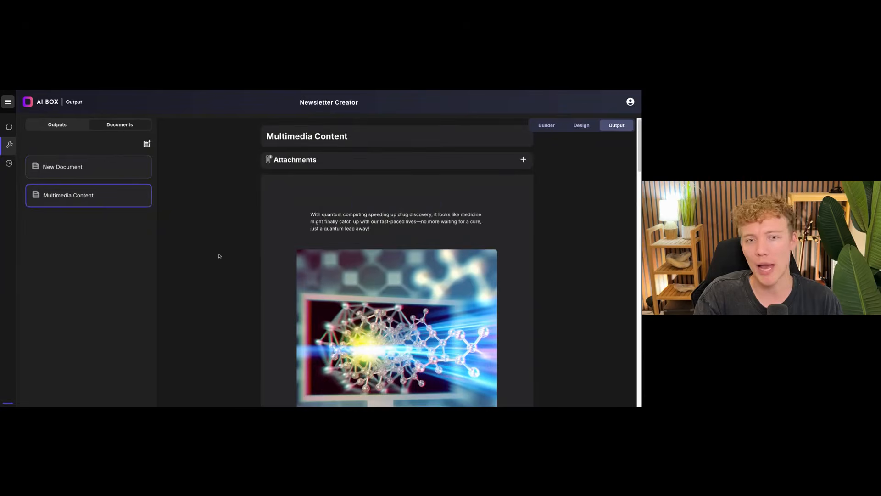
- Return to the Builder's list of boxes and launch the Newsletter Generator box
{"action": "mouse_move", "coordinate": [28, 153]}
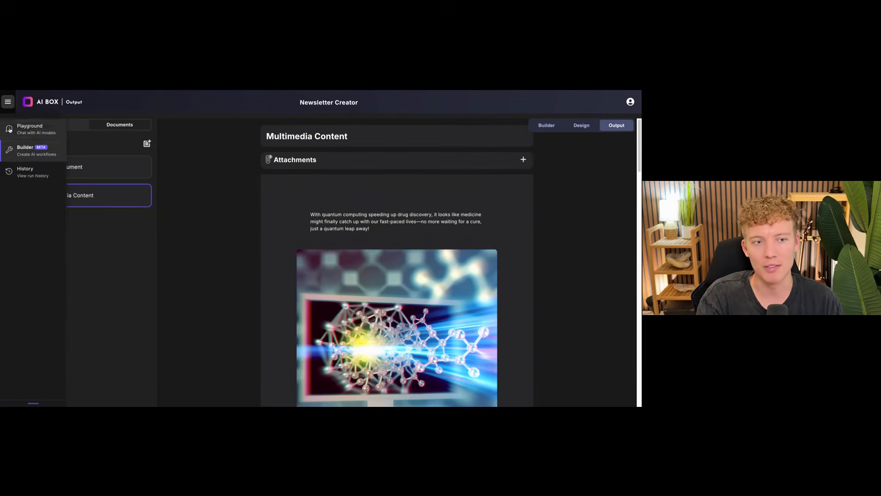
{"action": "left_click", "coordinate": [23, 152]}
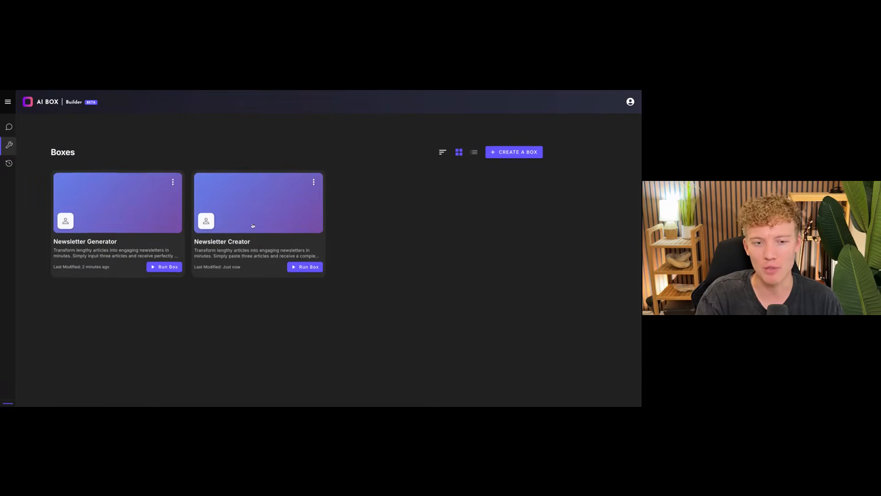
{"action": "left_click", "coordinate": [163, 267]}
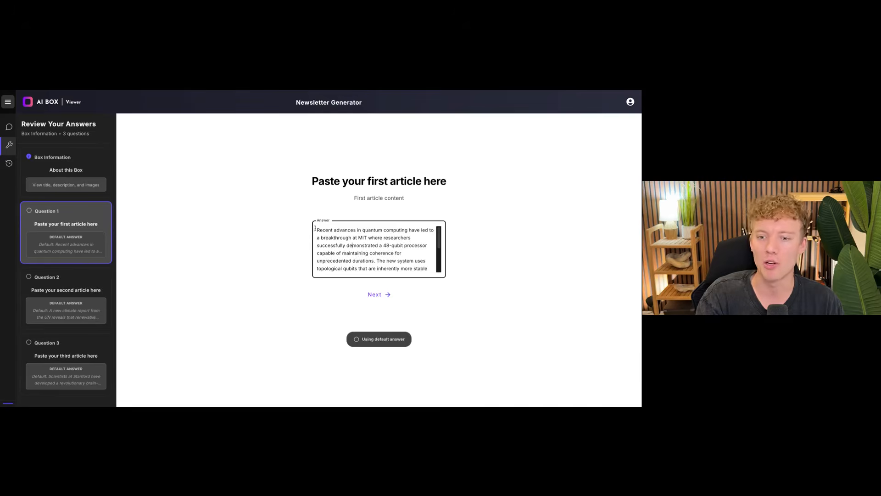
- Review the default answers for the first, second and third articles and run the Newsletter Generator with them
{"action": "left_click_drag", "start_coordinate": [424, 265], "coordinate": [317, 230]}
{"action": "left_click", "coordinate": [494, 206]}
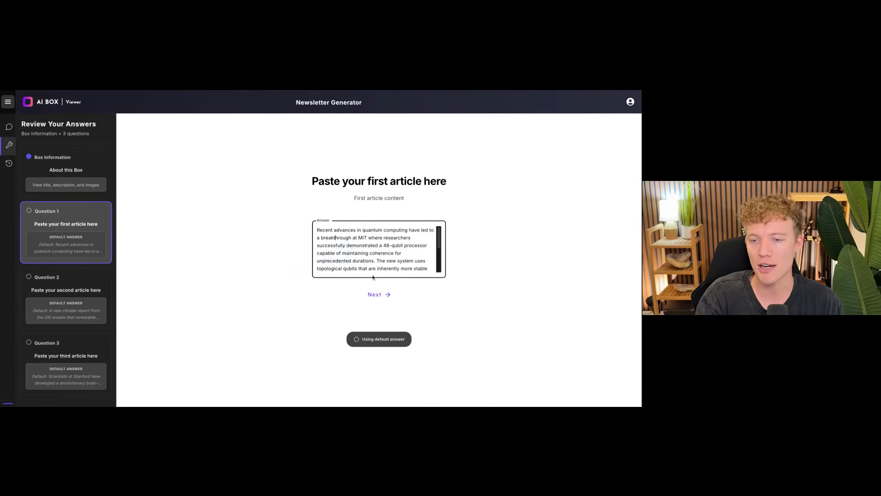
{"action": "left_click", "coordinate": [110, 288]}
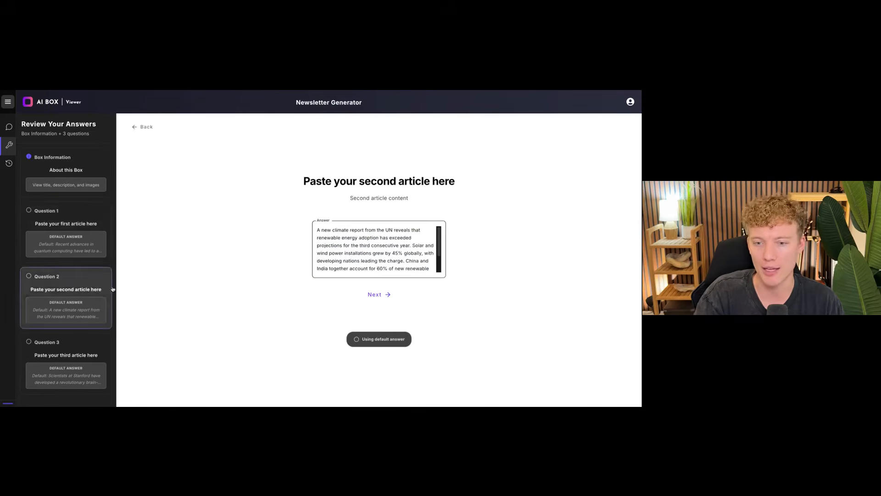
{"action": "left_click", "coordinate": [51, 342]}
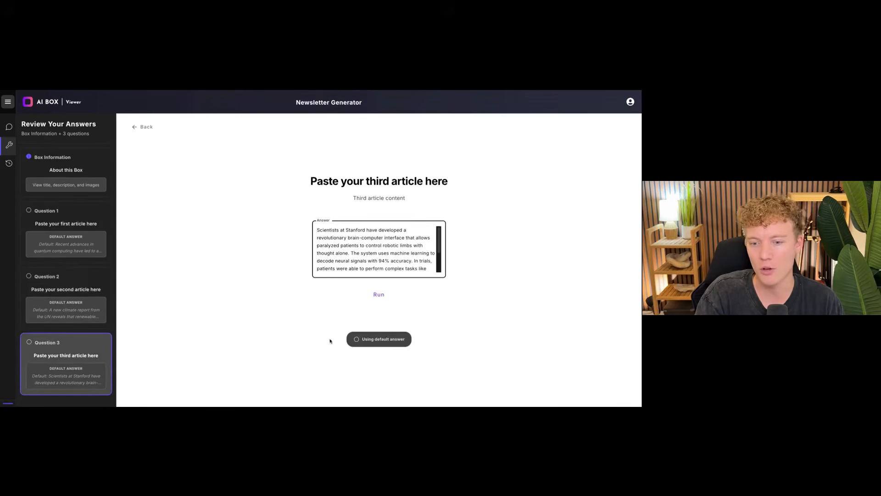
{"action": "left_click", "coordinate": [378, 294]}
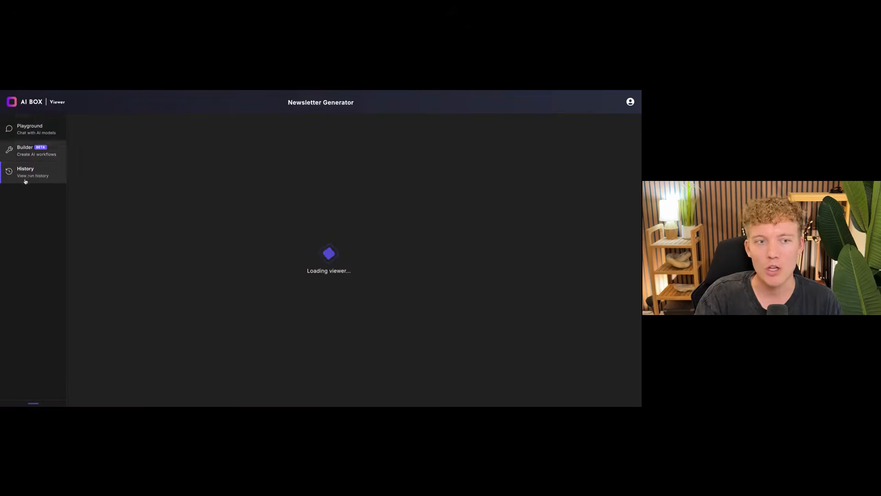
- Check the Newsletter Generator entry in the run history and switch to the Playground
{"action": "left_click", "coordinate": [28, 178]}
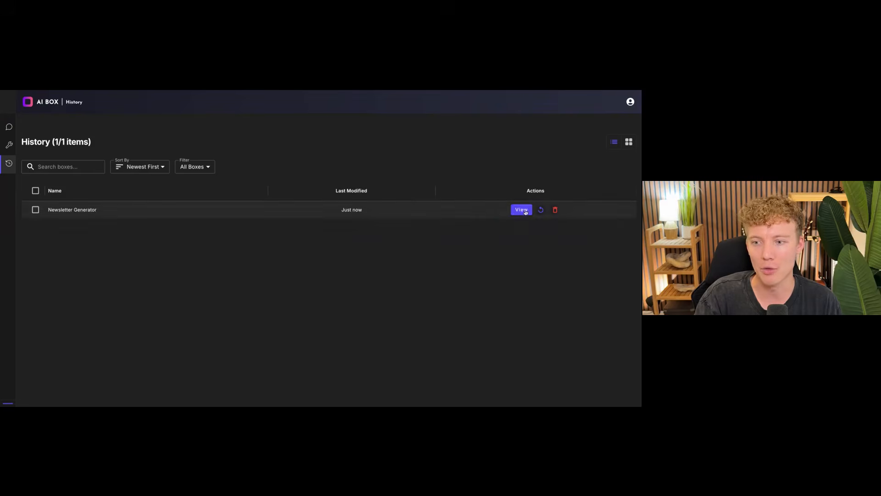
{"action": "left_click", "coordinate": [421, 216]}
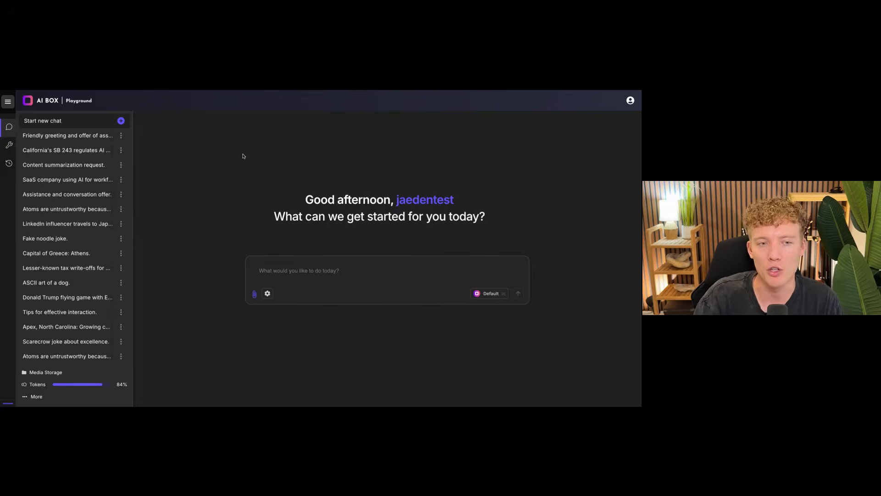
- Reopen the Newsletter Creator box in the Builder
{"action": "mouse_move", "coordinate": [34, 161]}
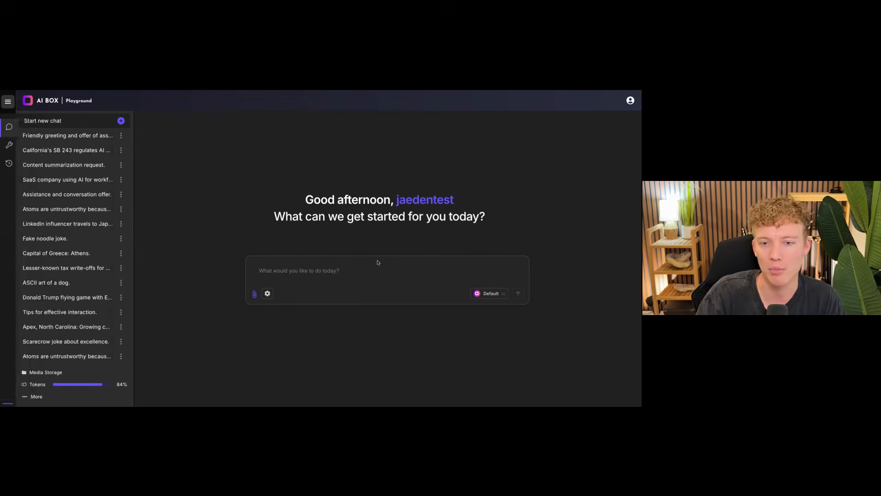
{"action": "left_click", "coordinate": [17, 155]}
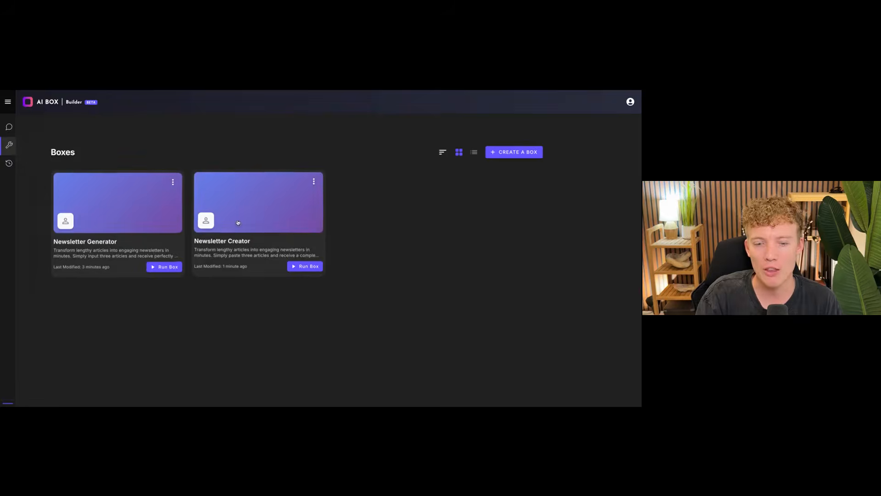
{"action": "left_click", "coordinate": [269, 227]}
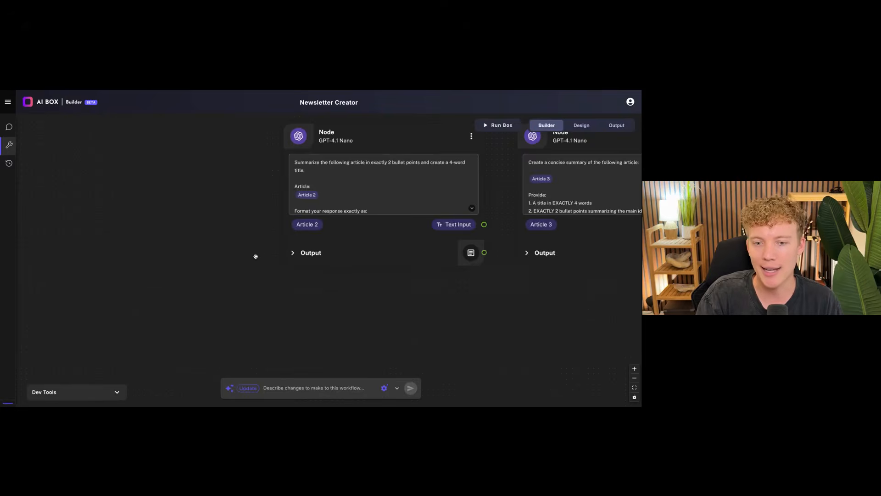
- Change the AI model of the node that summarizes Article 1 to GPT-5
{"action": "left_click", "coordinate": [266, 234]}
{"action": "scroll", "coordinate": [419, 273], "scroll_direction": "down", "scroll_amount": 5}
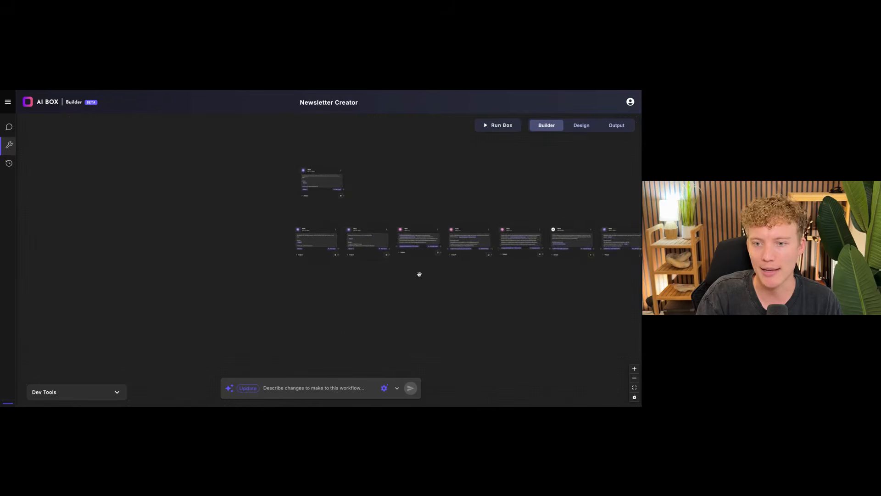
{"action": "scroll", "coordinate": [419, 274], "scroll_direction": "up", "scroll_amount": 5}
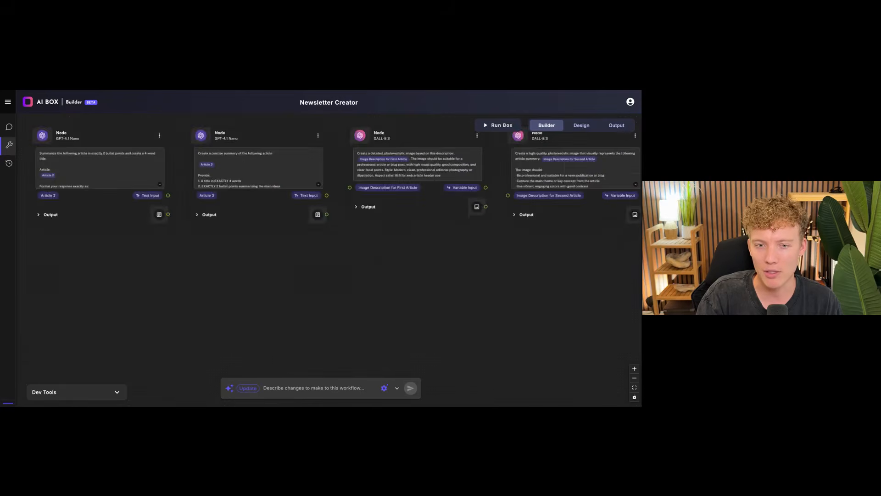
{"action": "scroll", "coordinate": [419, 274], "scroll_direction": "down", "scroll_amount": 3}
{"action": "left_click_drag", "start_coordinate": [466, 277], "coordinate": [485, 328]}
{"action": "left_click_drag", "start_coordinate": [333, 180], "coordinate": [333, 238]}
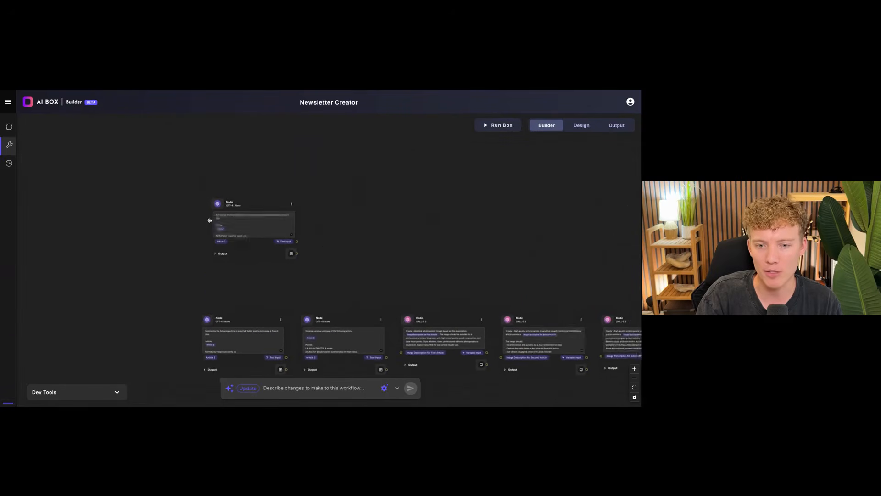
{"action": "scroll", "coordinate": [210, 221], "scroll_direction": "down", "scroll_amount": 3}
{"action": "scroll", "coordinate": [210, 221], "scroll_direction": "up", "scroll_amount": 5}
{"action": "scroll", "coordinate": [210, 220], "scroll_direction": "up", "scroll_amount": 2}
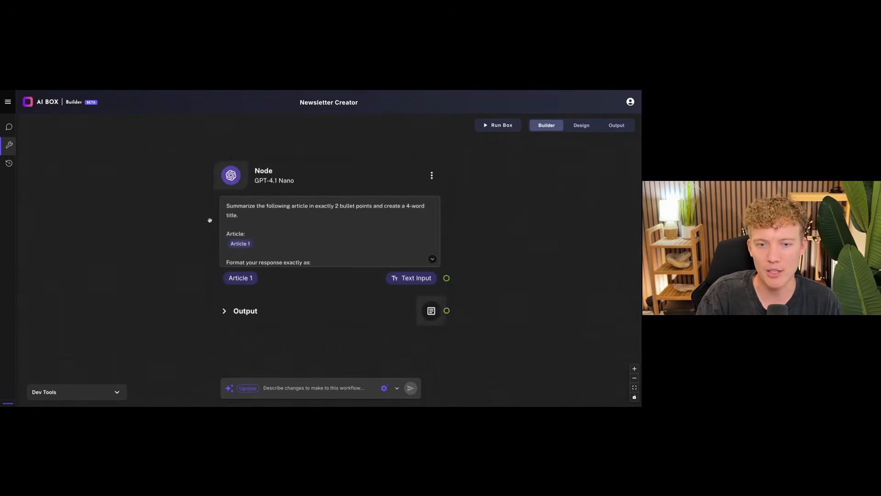
{"action": "left_click", "coordinate": [230, 175]}
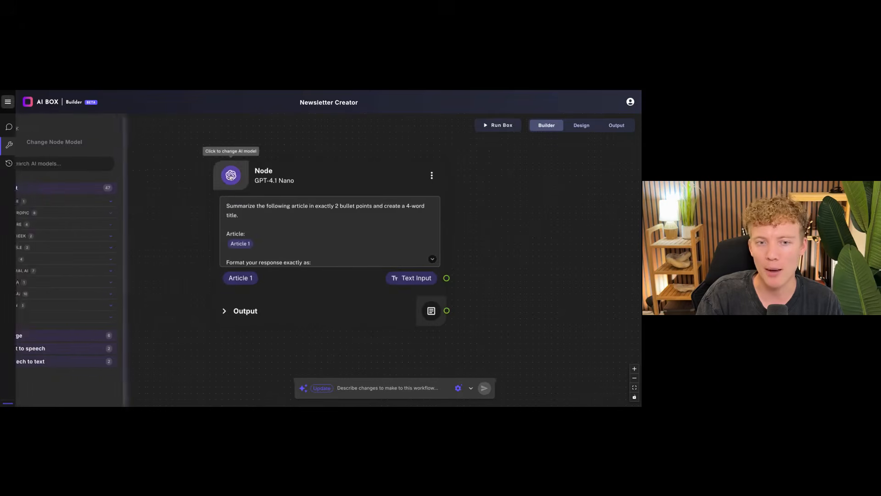
{"action": "left_click", "coordinate": [57, 294]}
{"action": "left_click", "coordinate": [56, 322]}
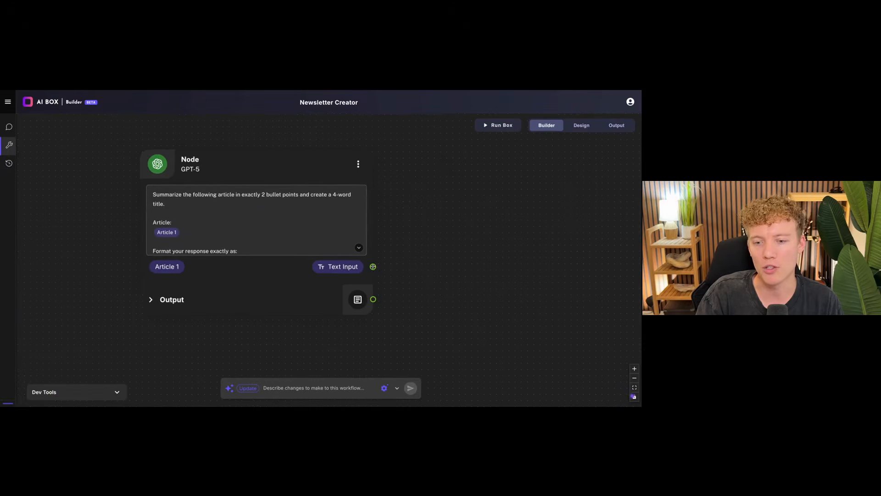
{"action": "mouse_move", "coordinate": [373, 267]}
{"action": "left_mouse_down"}
{"action": "mouse_move", "coordinate": [528, 196]}
{"action": "mouse_move", "coordinate": [372, 268]}
{"action": "left_mouse_up"}
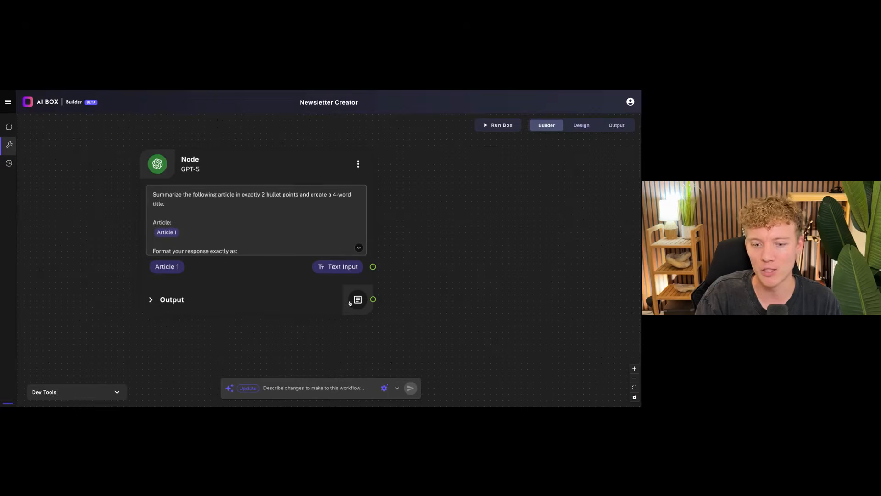